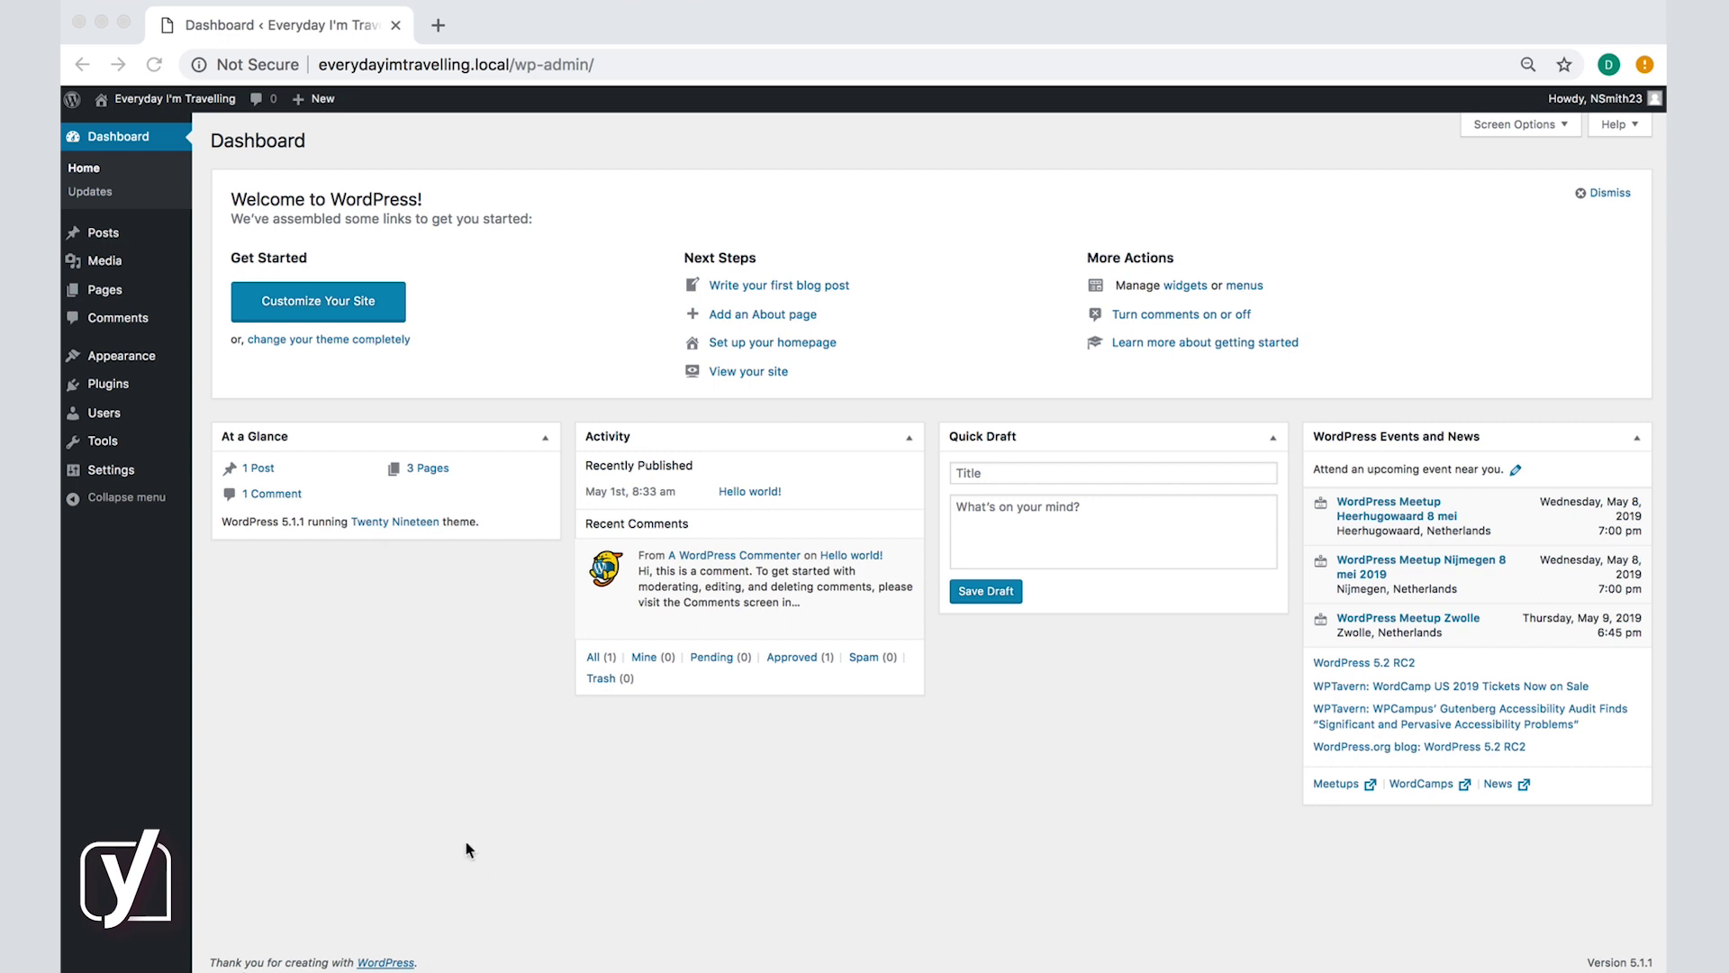
Browse the public front end of the site, then return to admin and view Comments.
key(super+l)
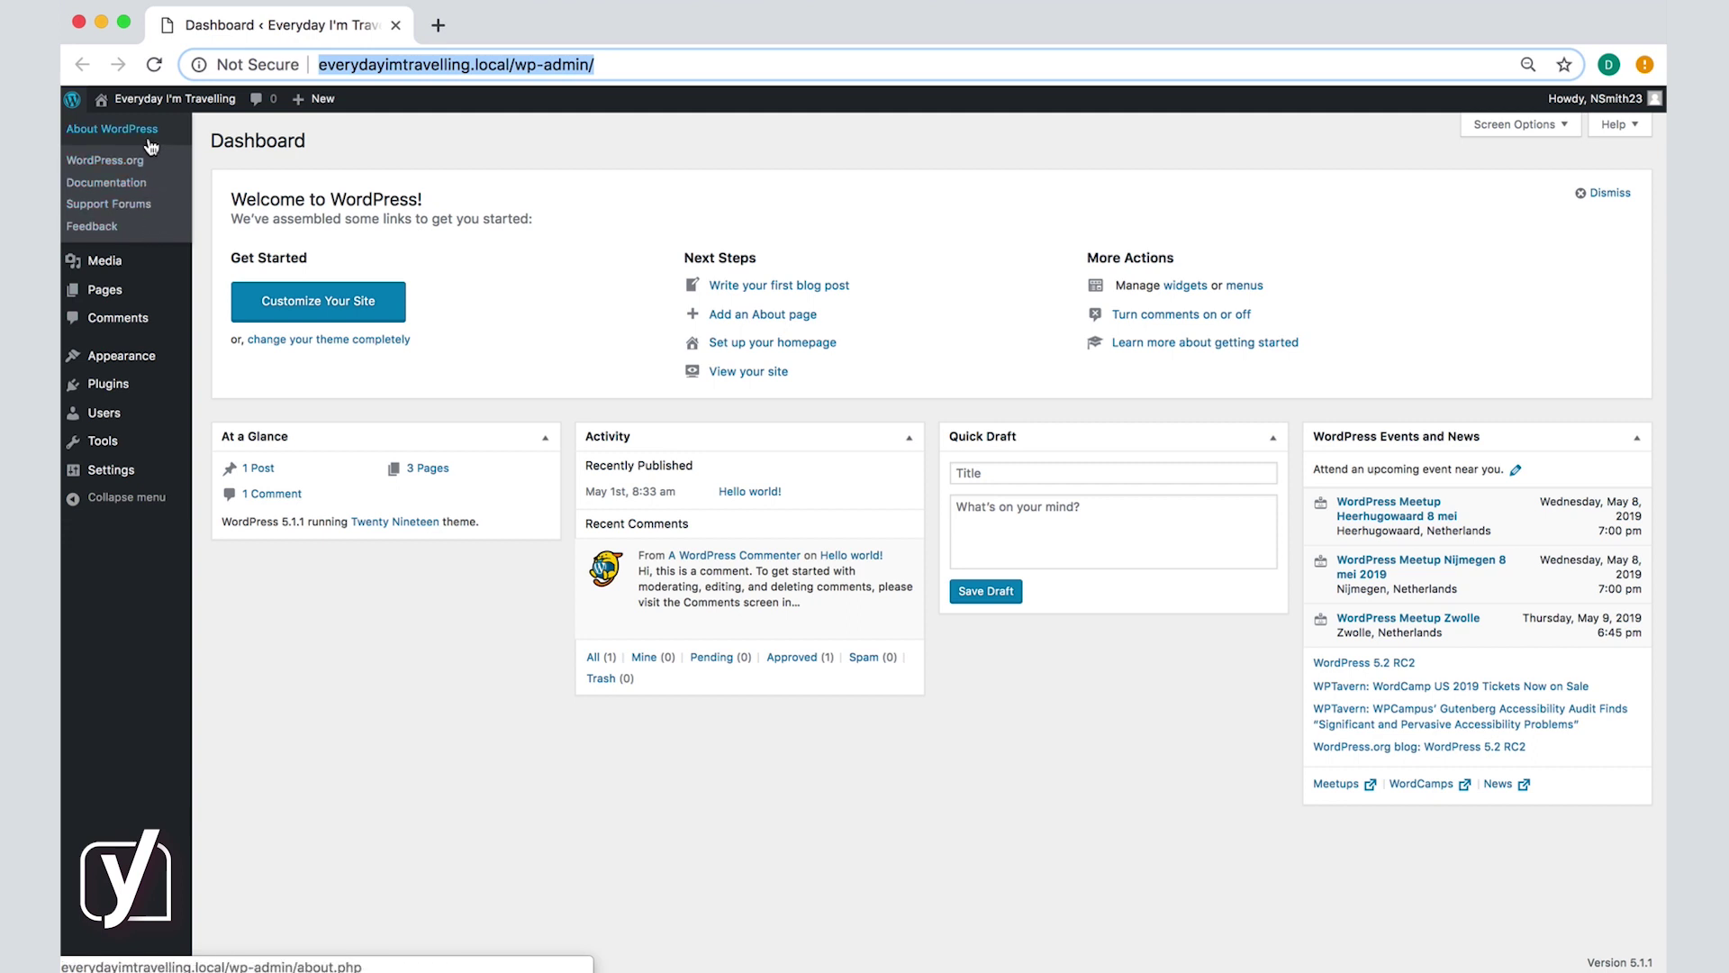
mouse_move(173, 99)
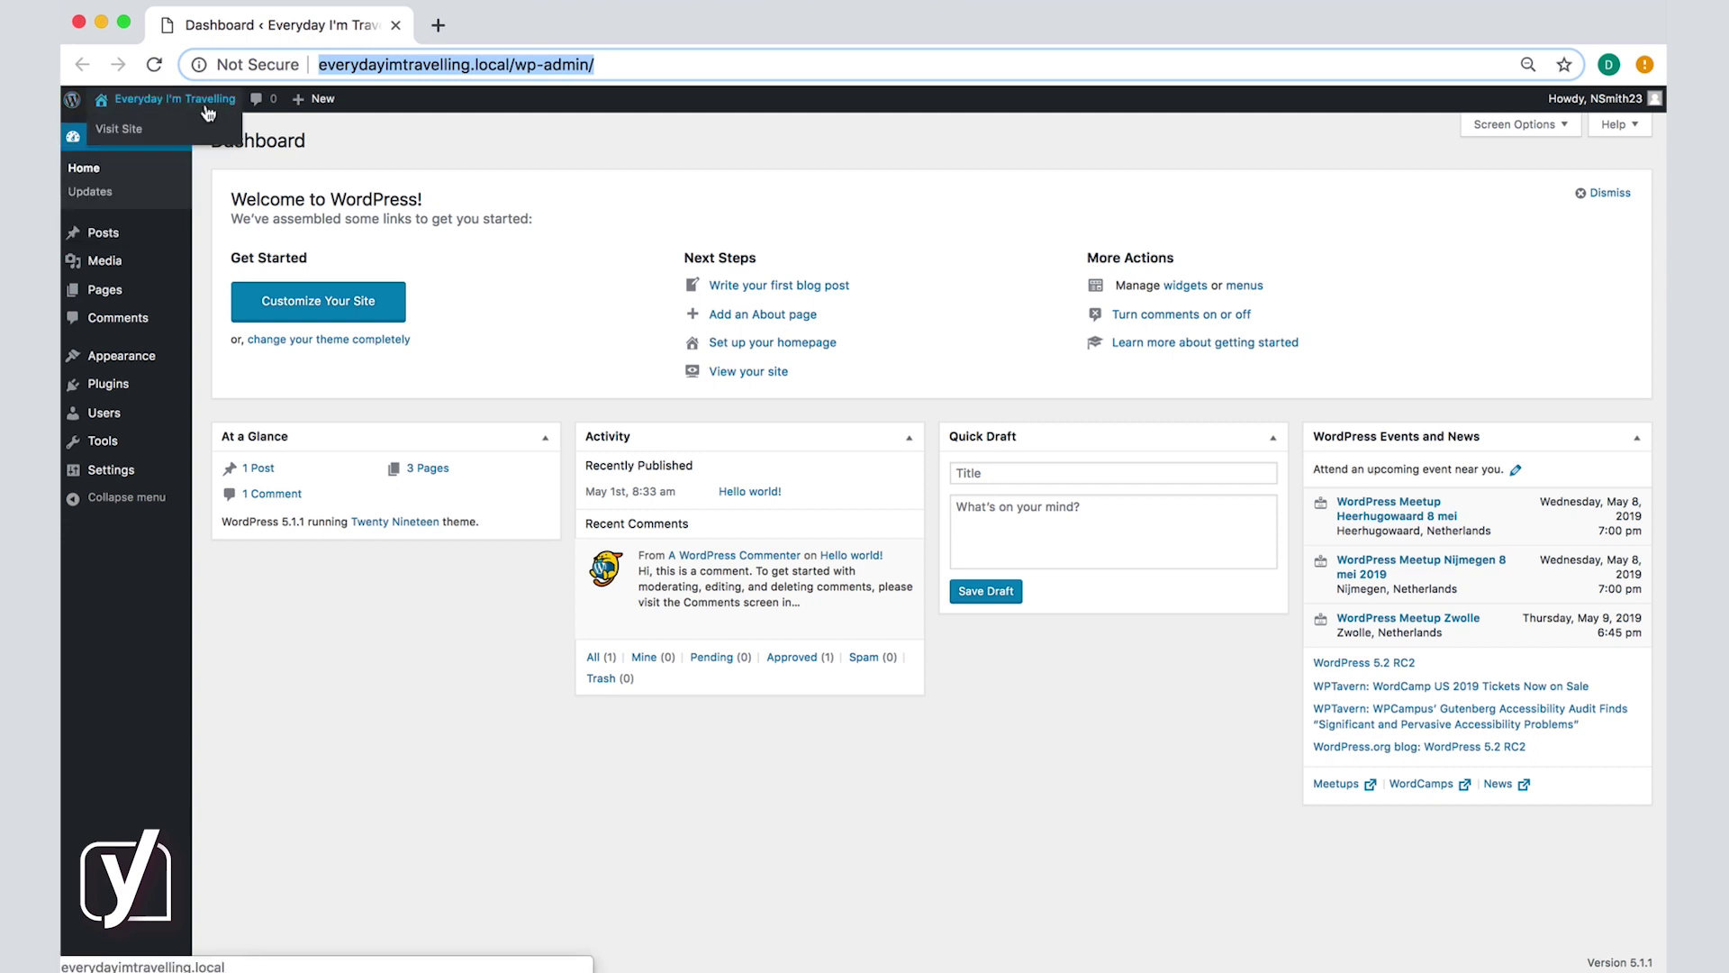
click(208, 112)
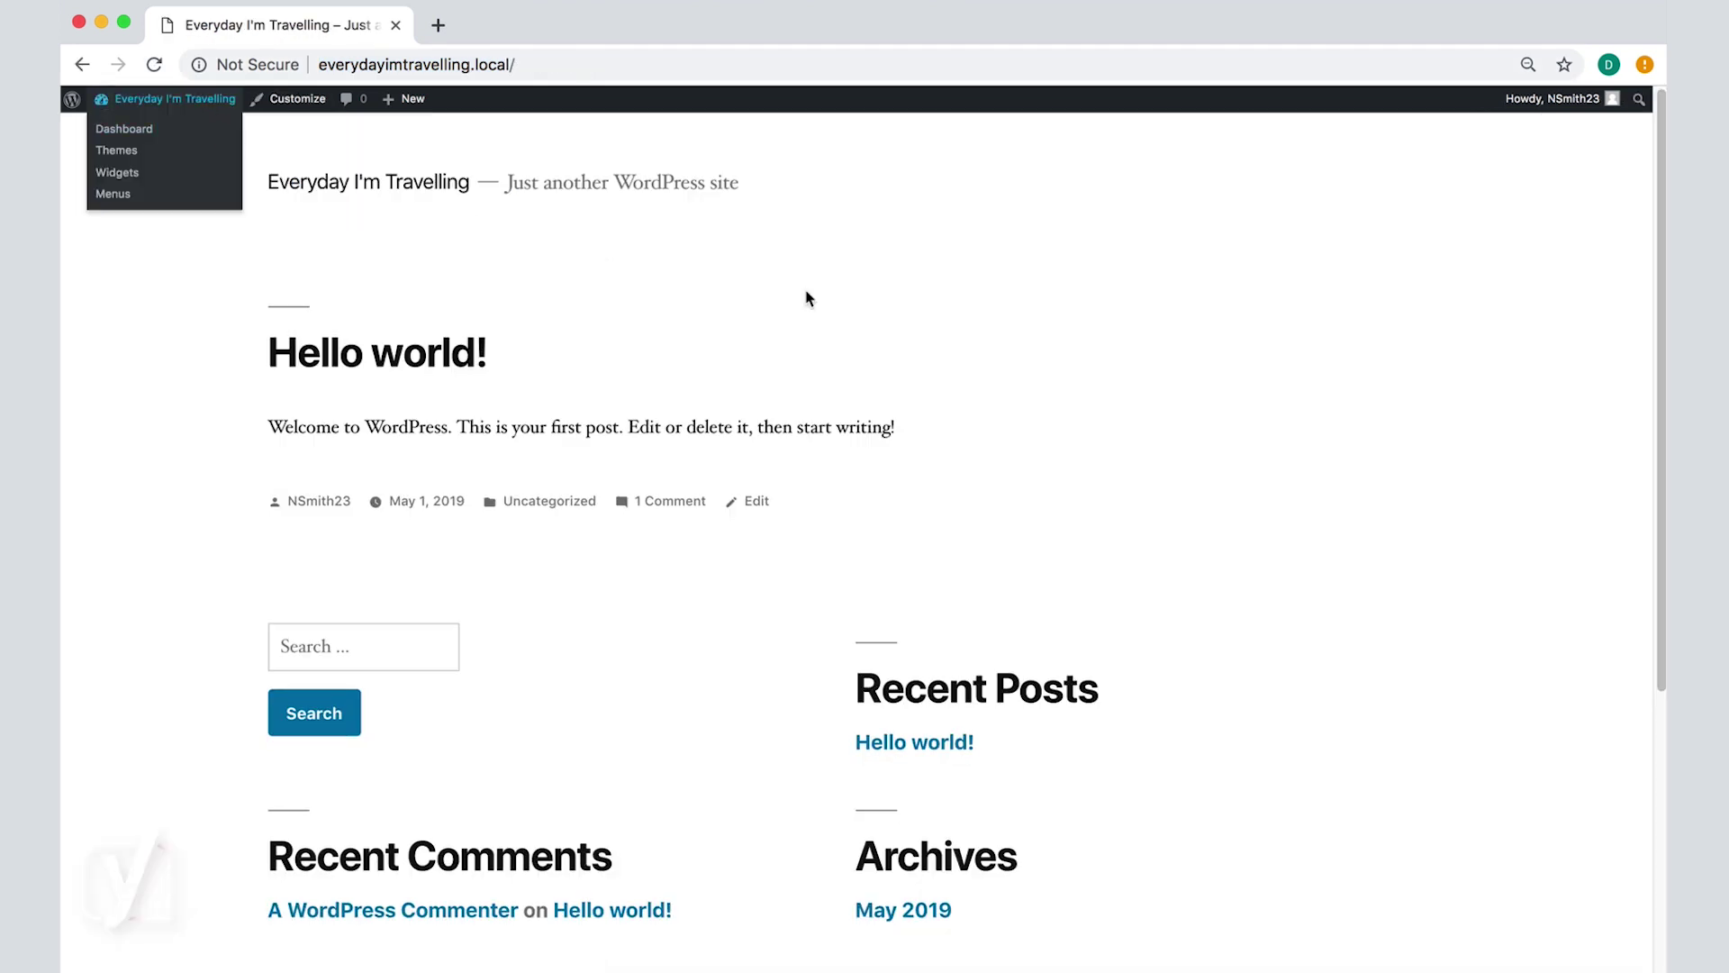
scroll(1271, 506, down, 5)
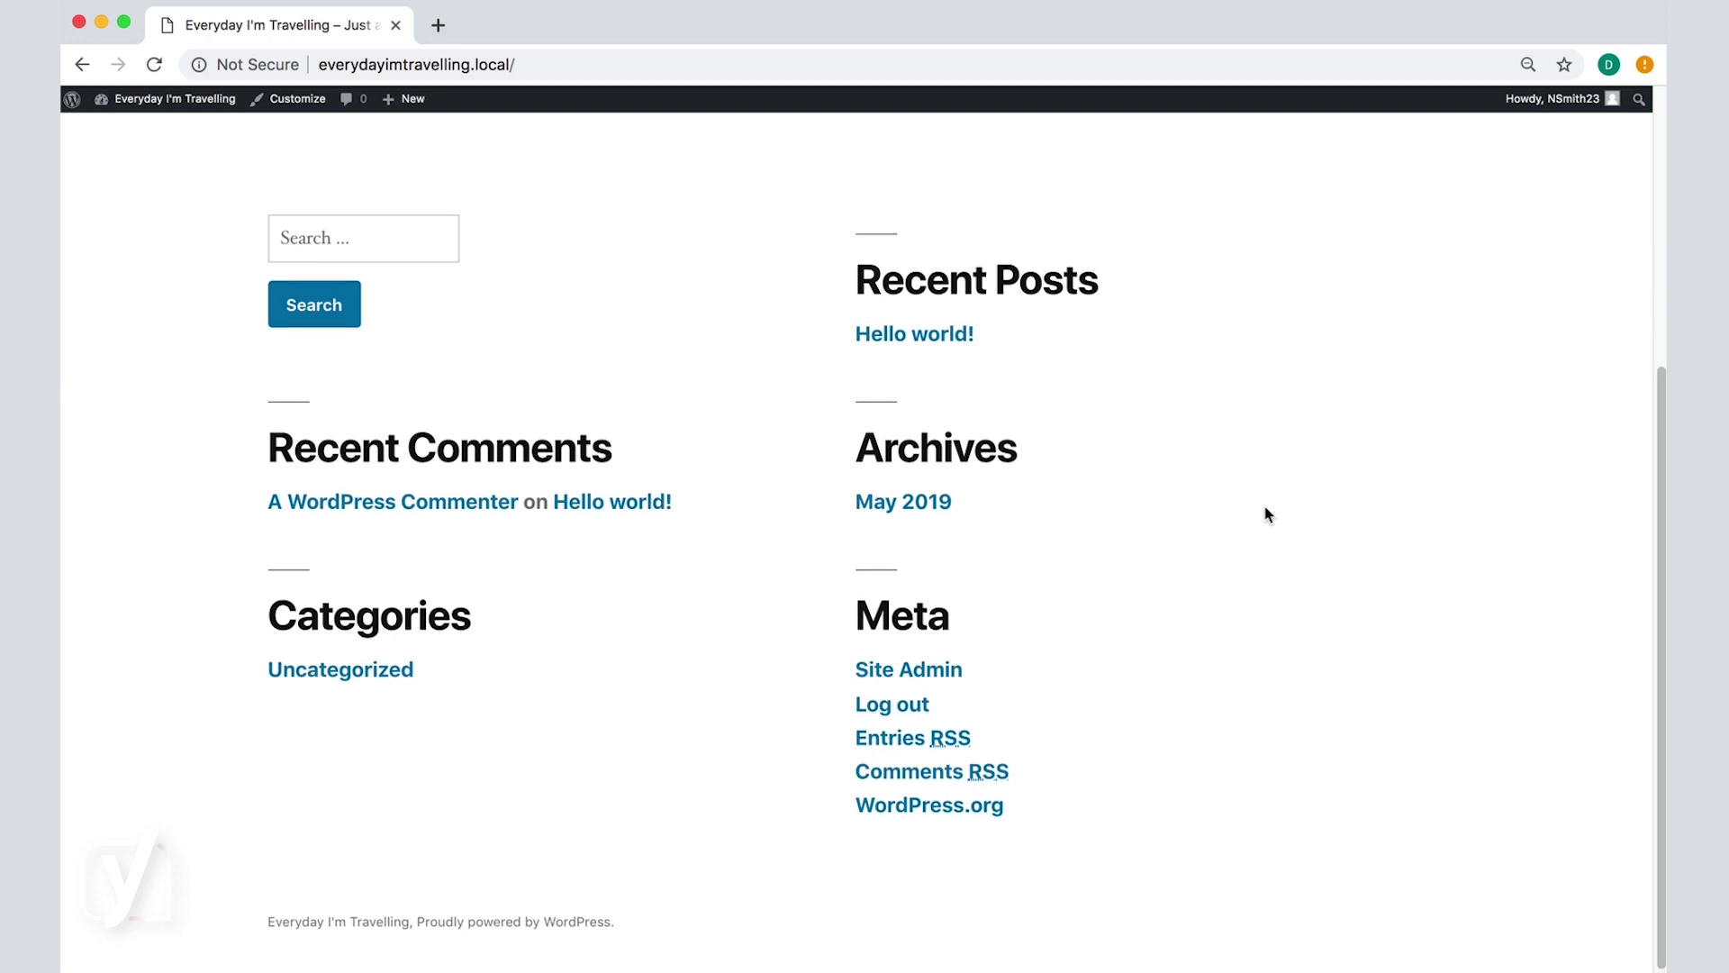
scroll(1267, 513, up, 5)
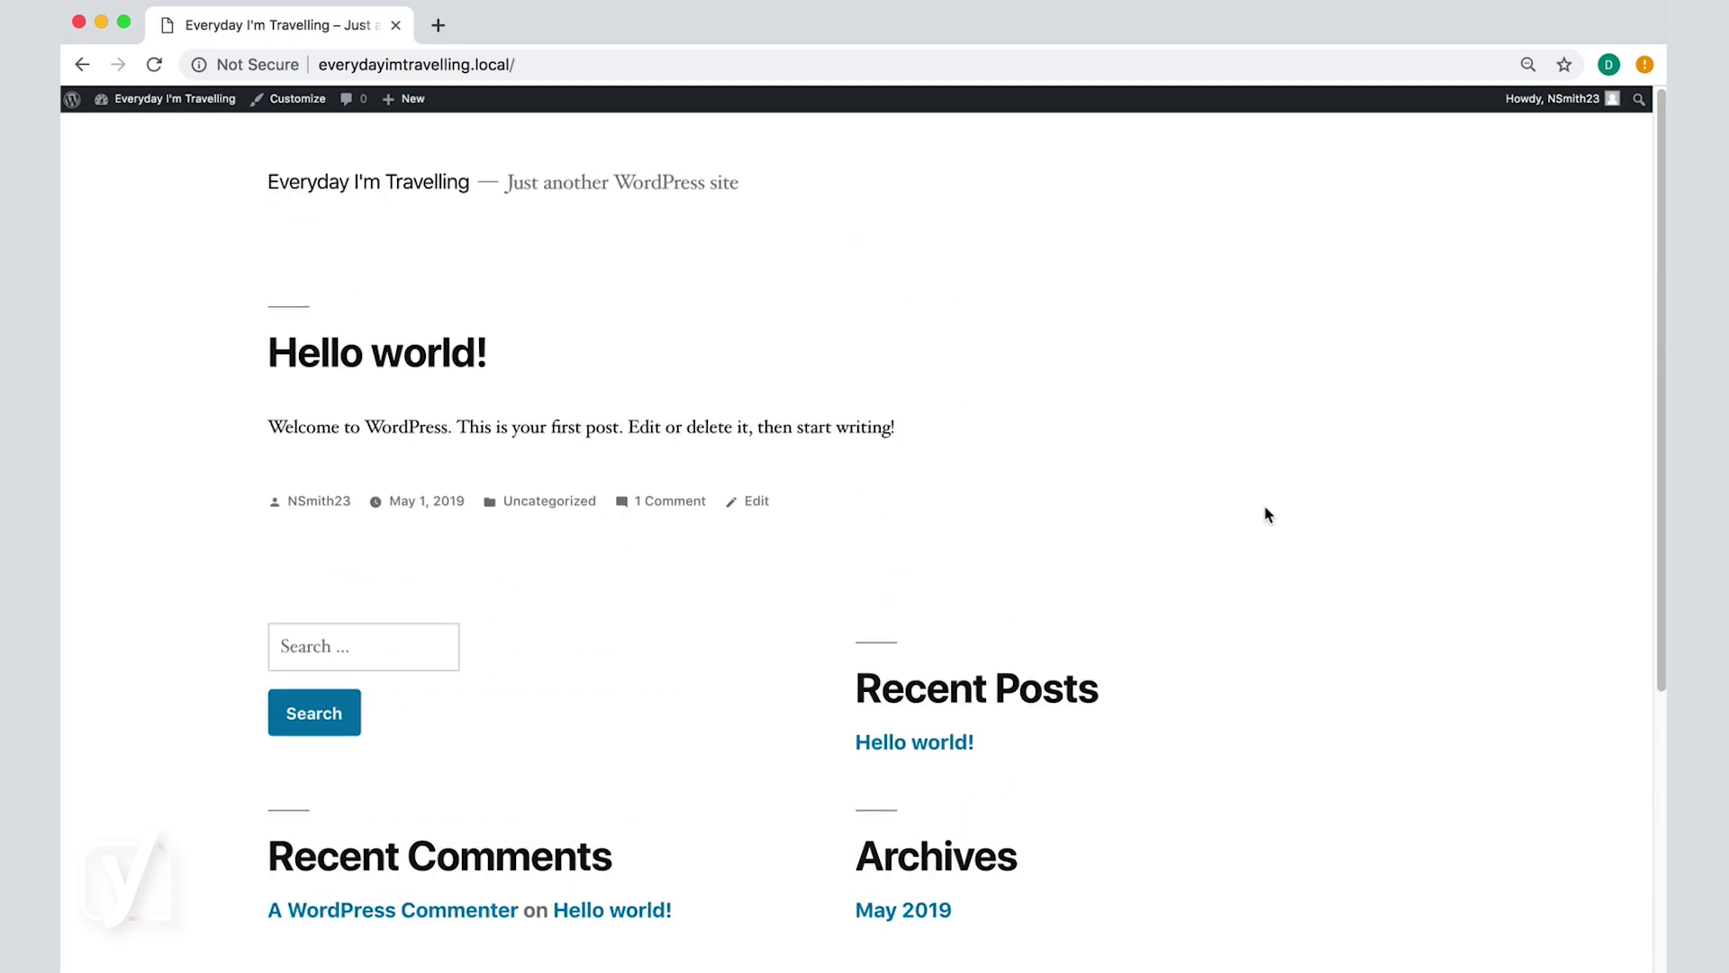
scroll(1267, 514, down, 5)
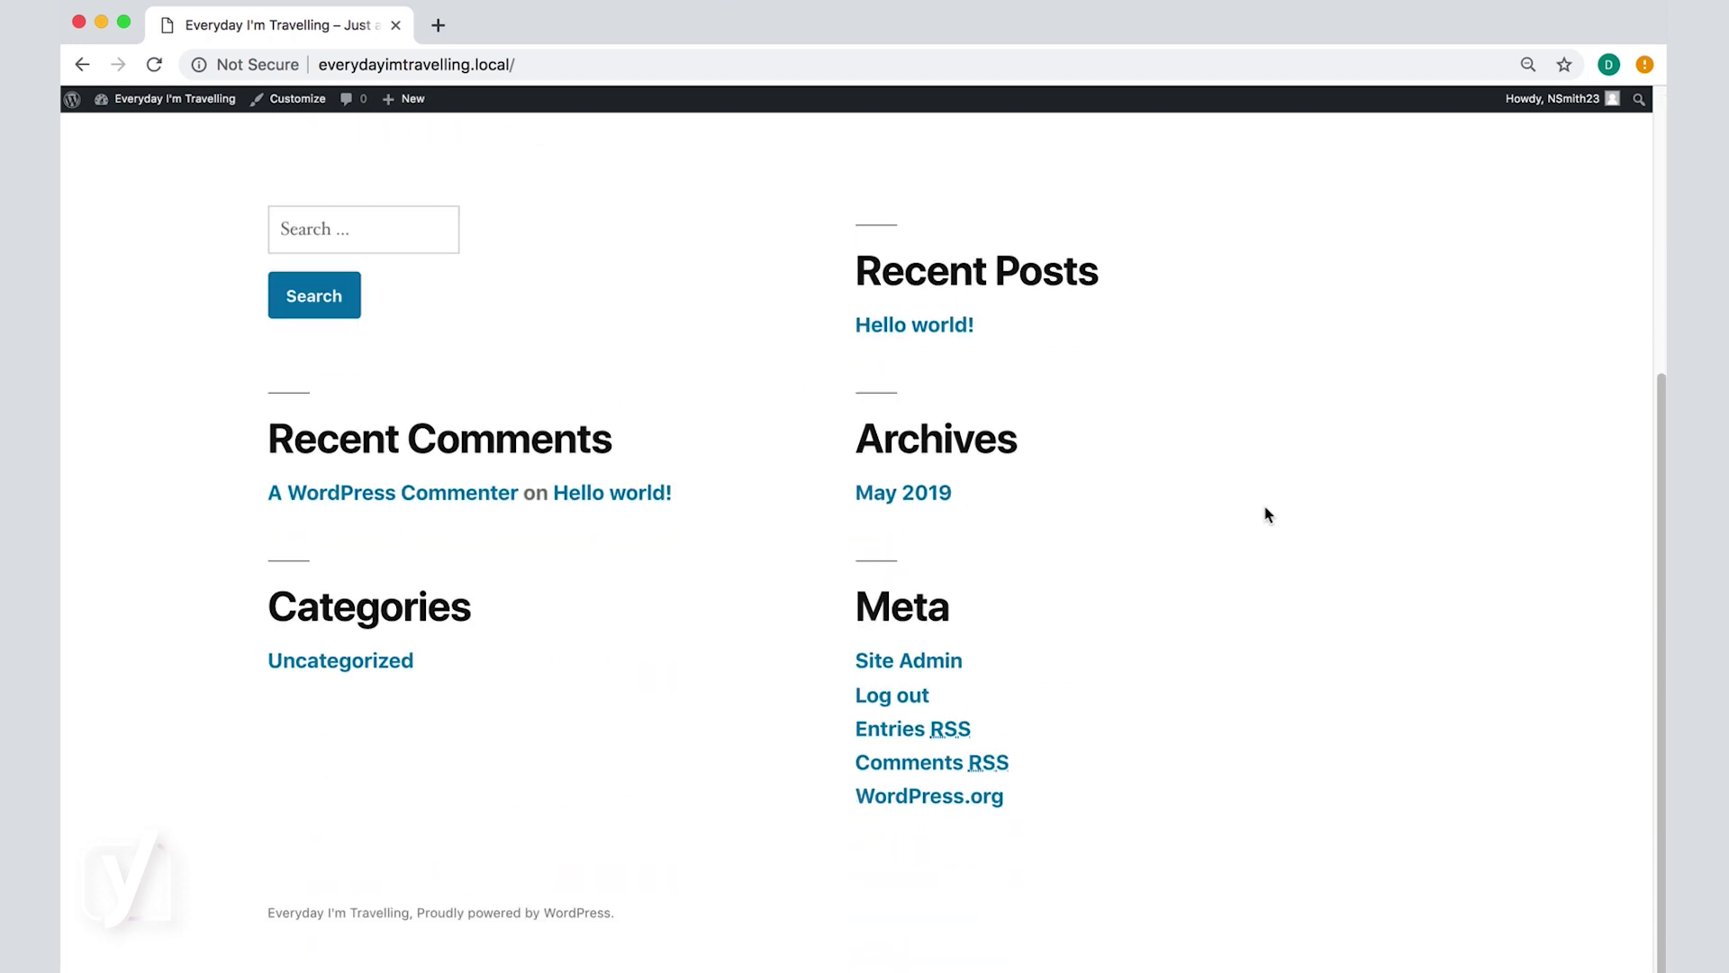
scroll(1268, 514, up, 5)
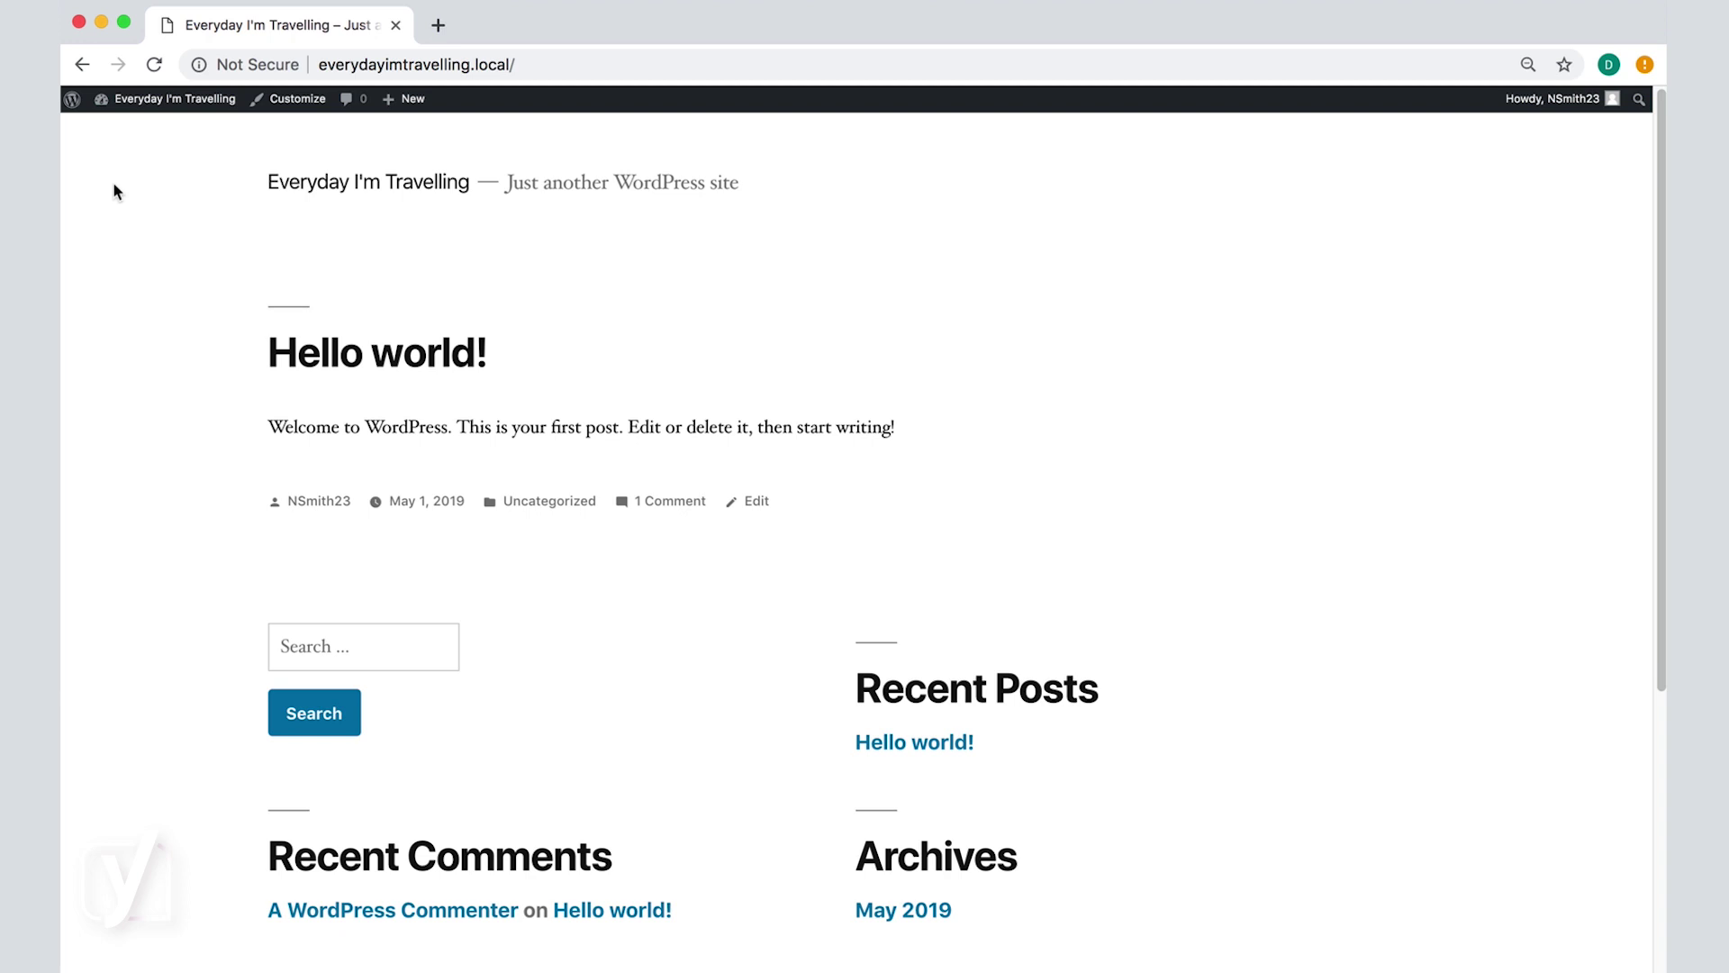
click(81, 64)
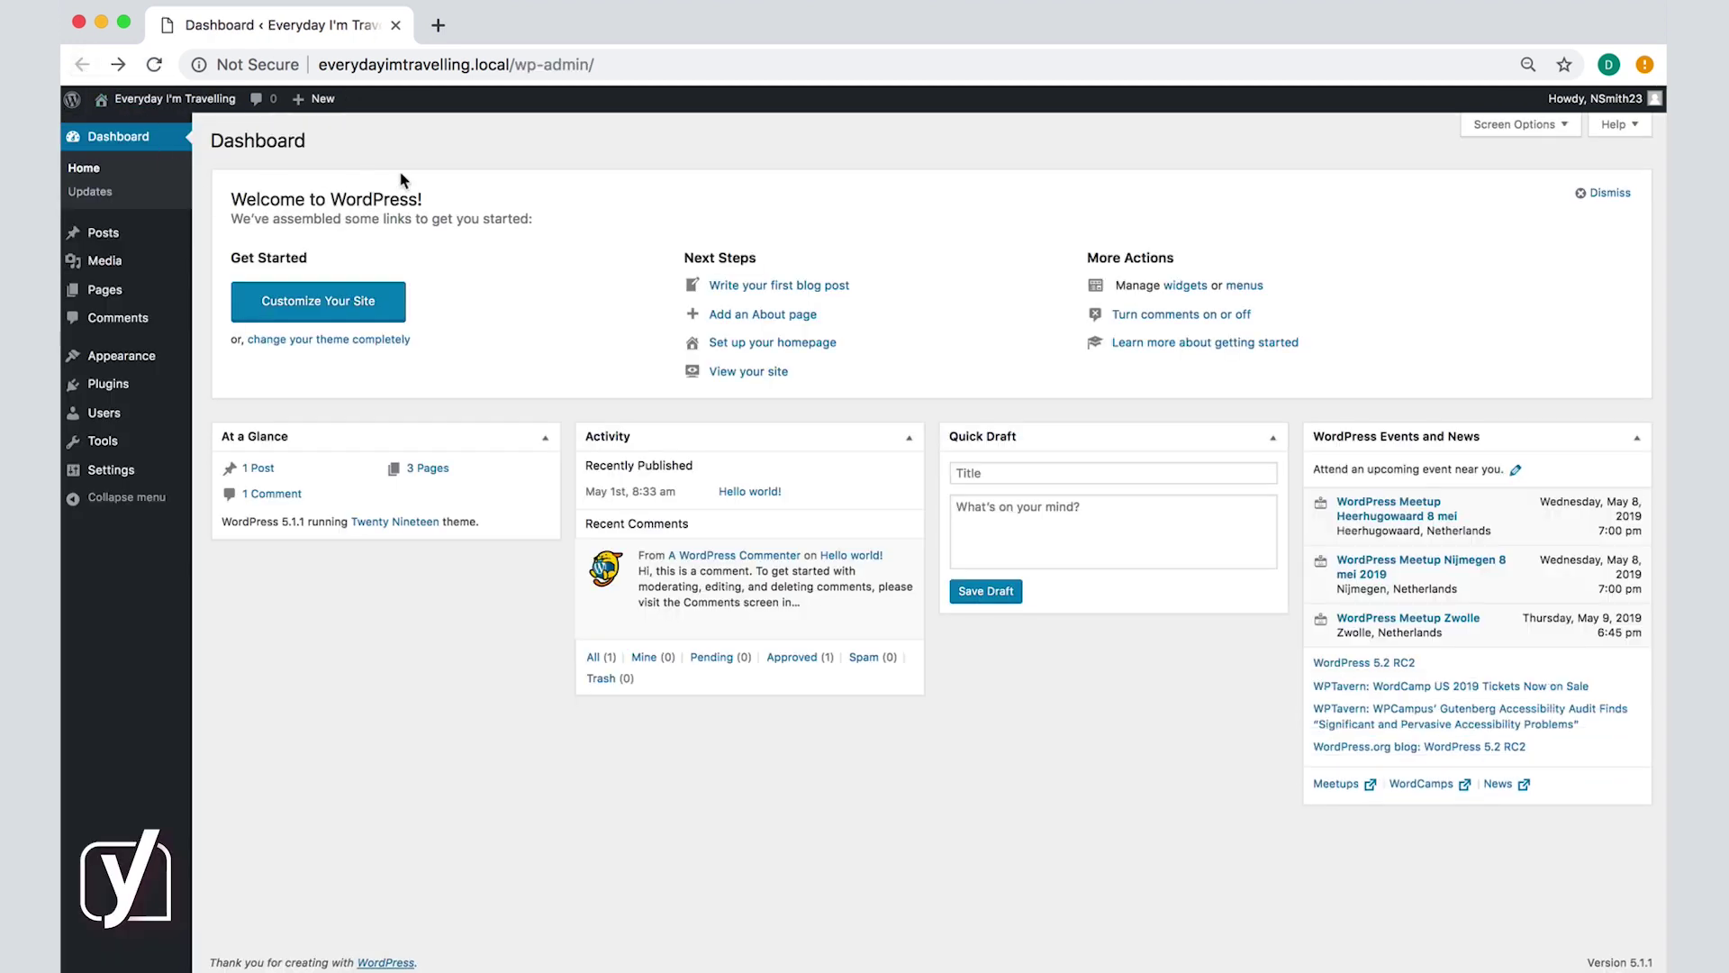
click(262, 107)
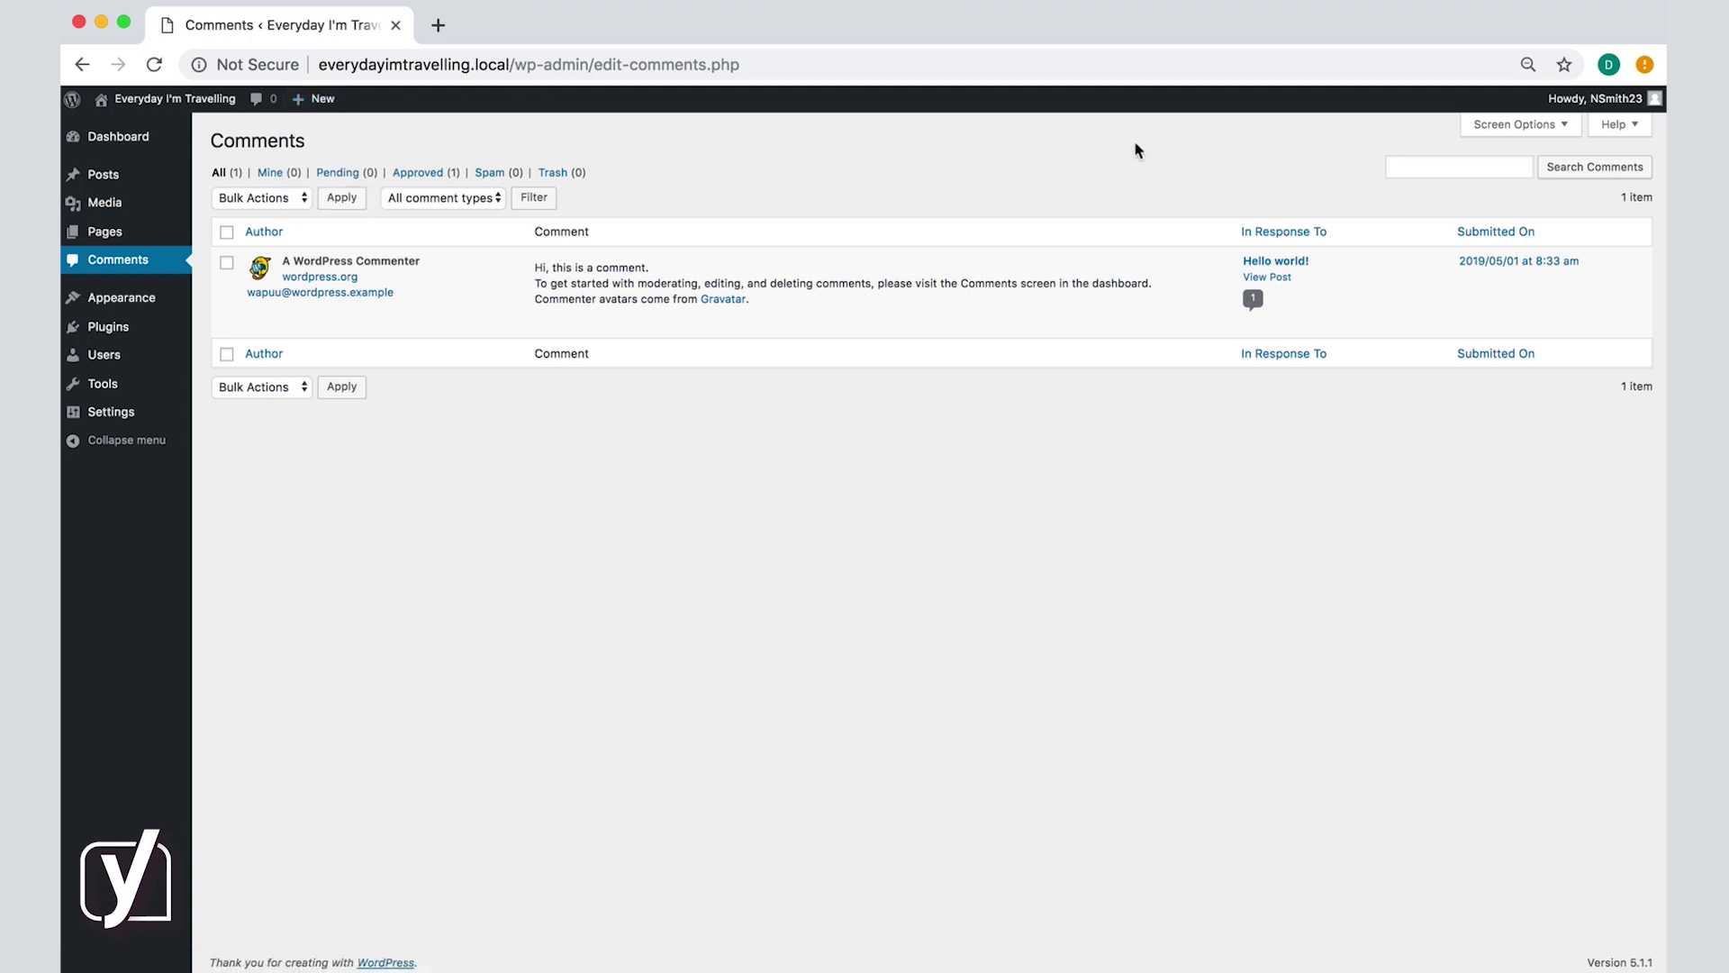
mouse_move(1594, 99)
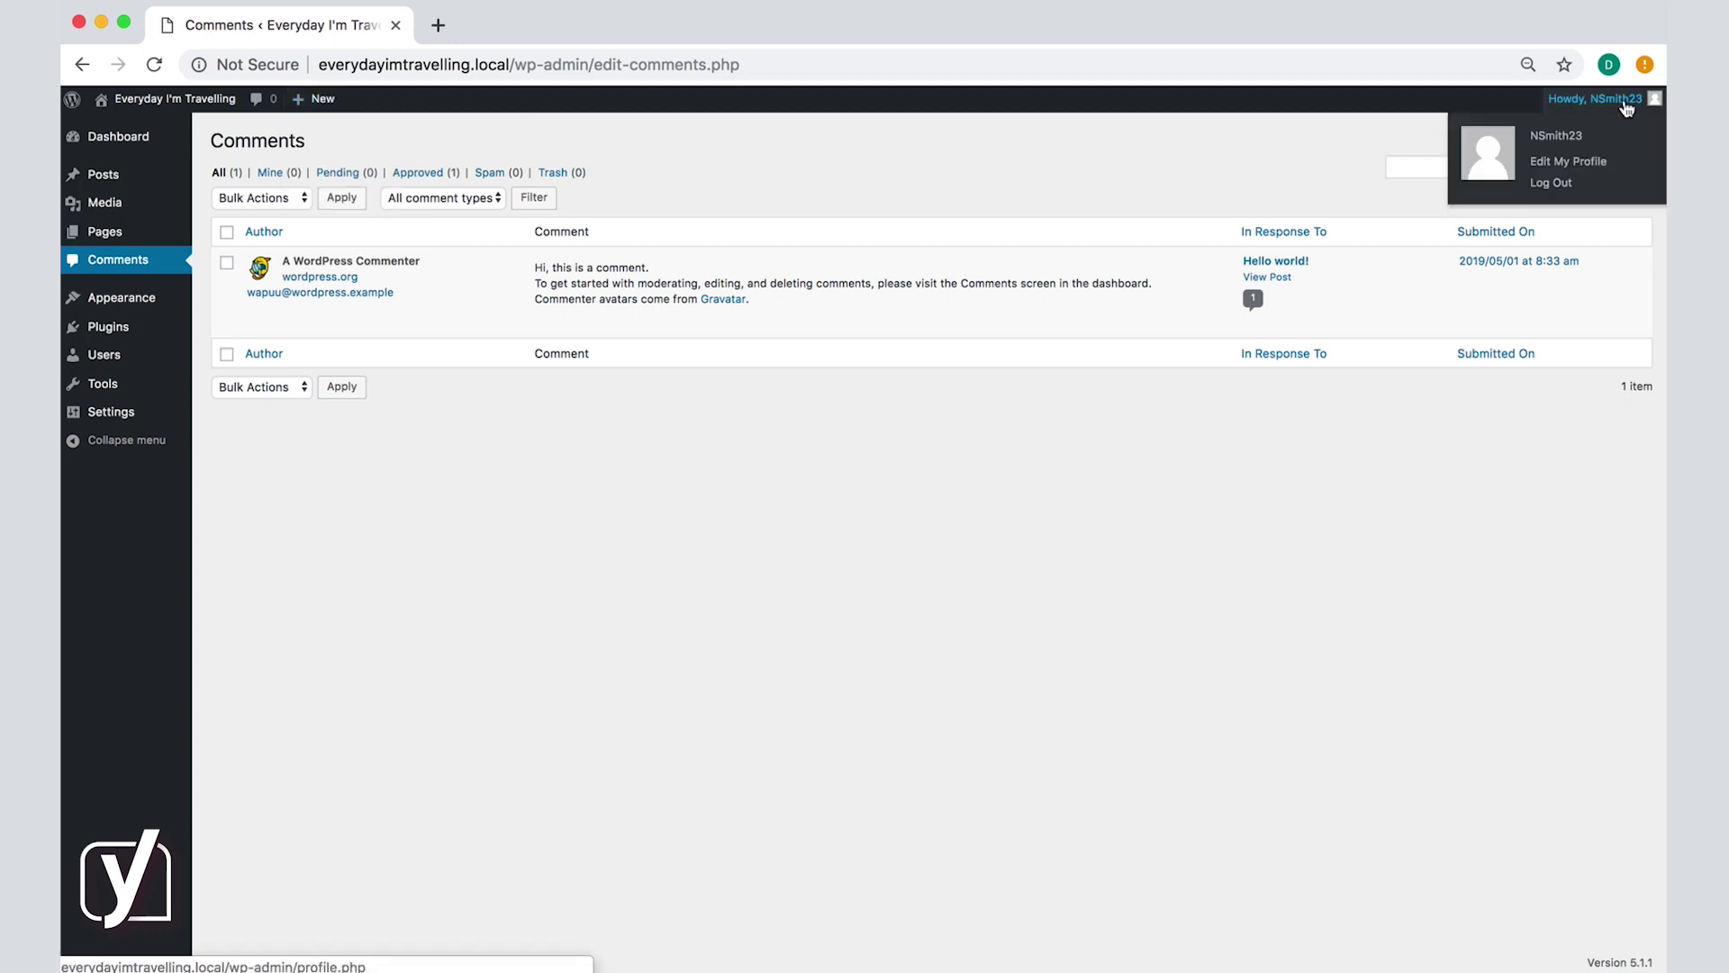
Open Edit My Profile and scroll down through its sections to Update Profile.
click(1585, 163)
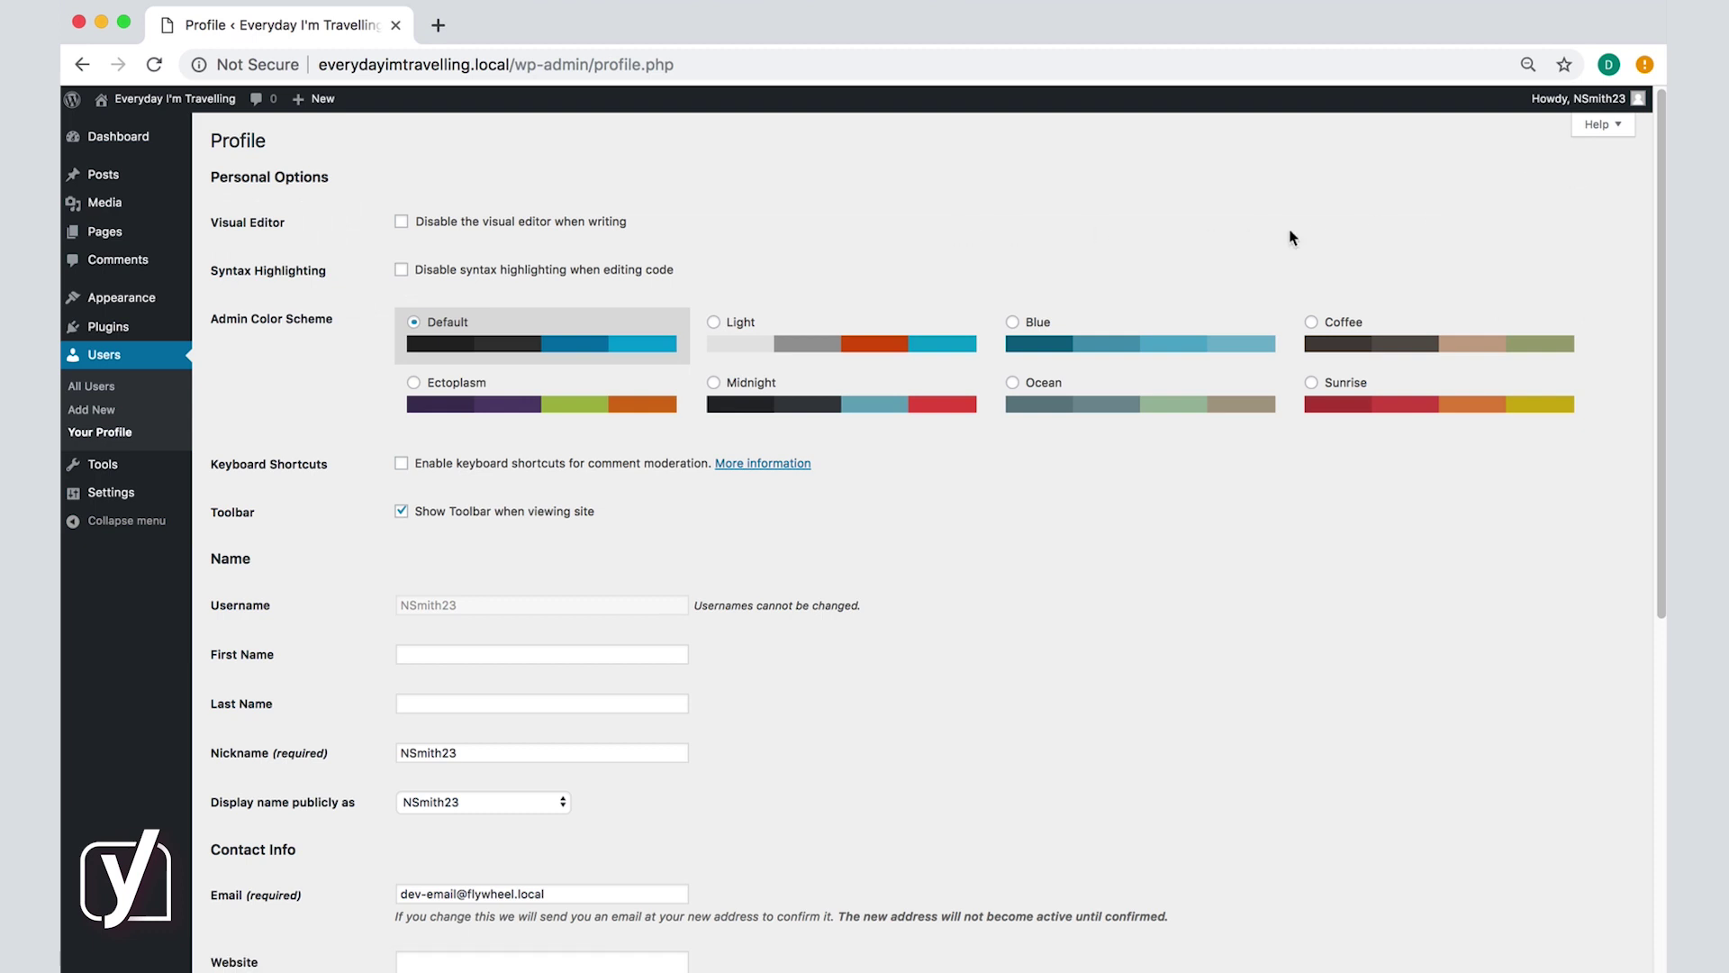
scroll(1291, 238, down, 1)
scroll(1292, 238, down, 2)
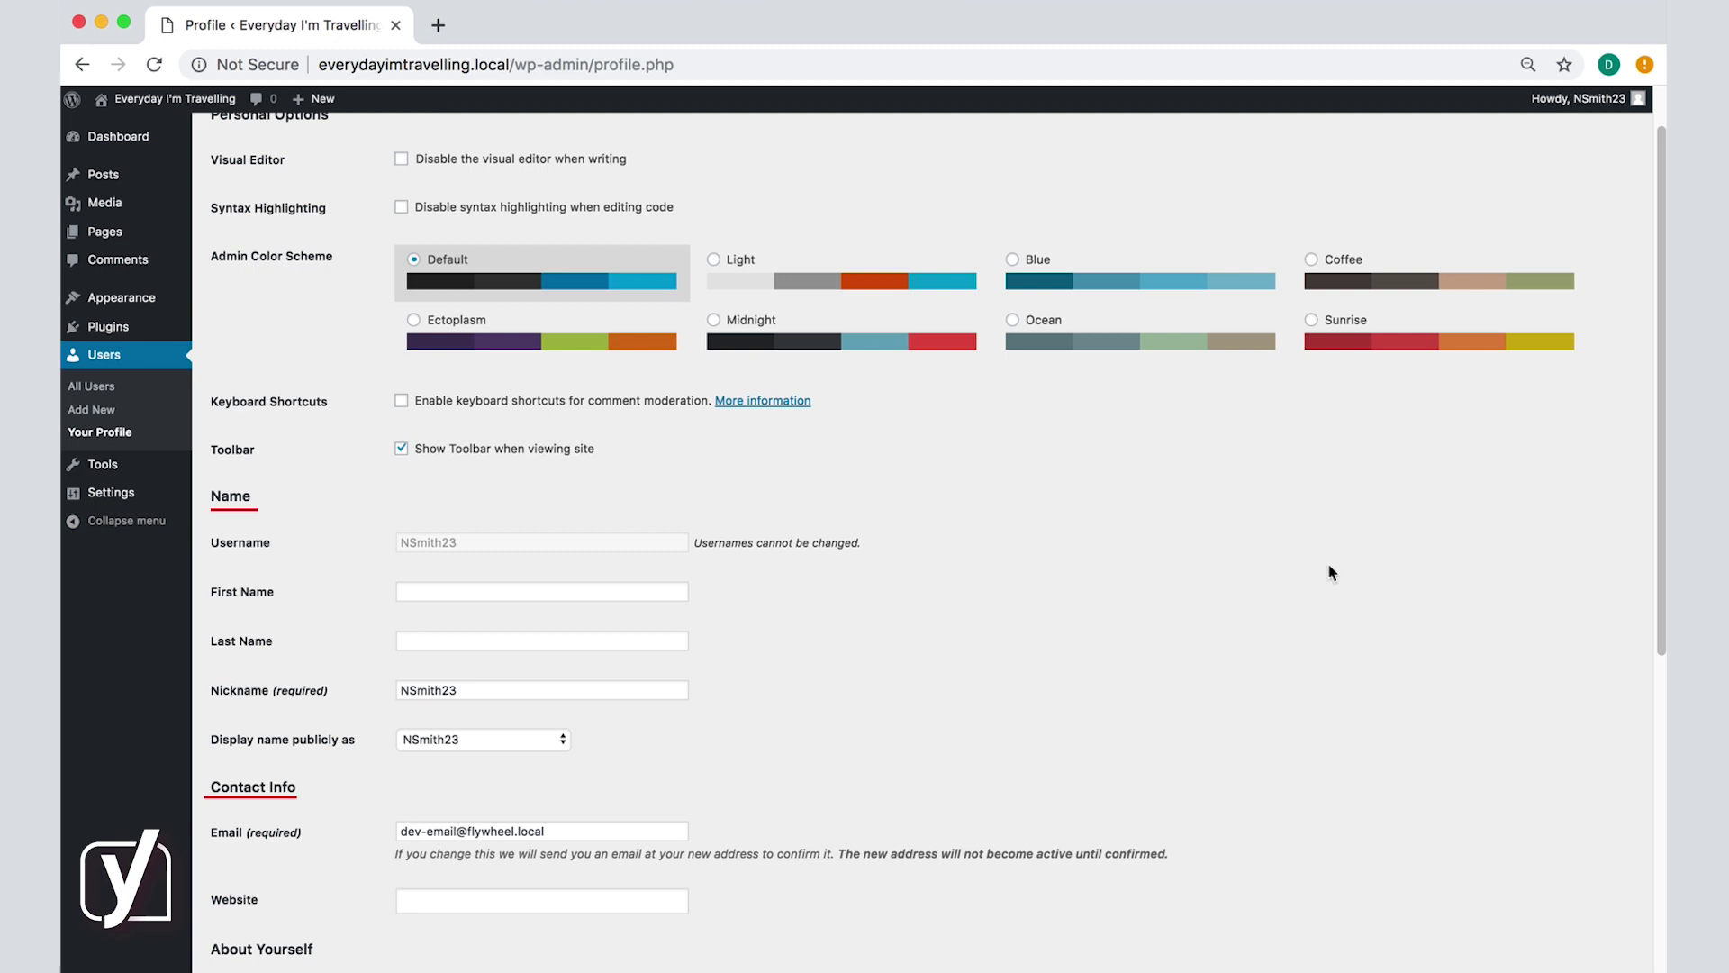
scroll(1331, 573, down, 2)
scroll(1331, 573, down, 5)
scroll(1331, 573, down, 3)
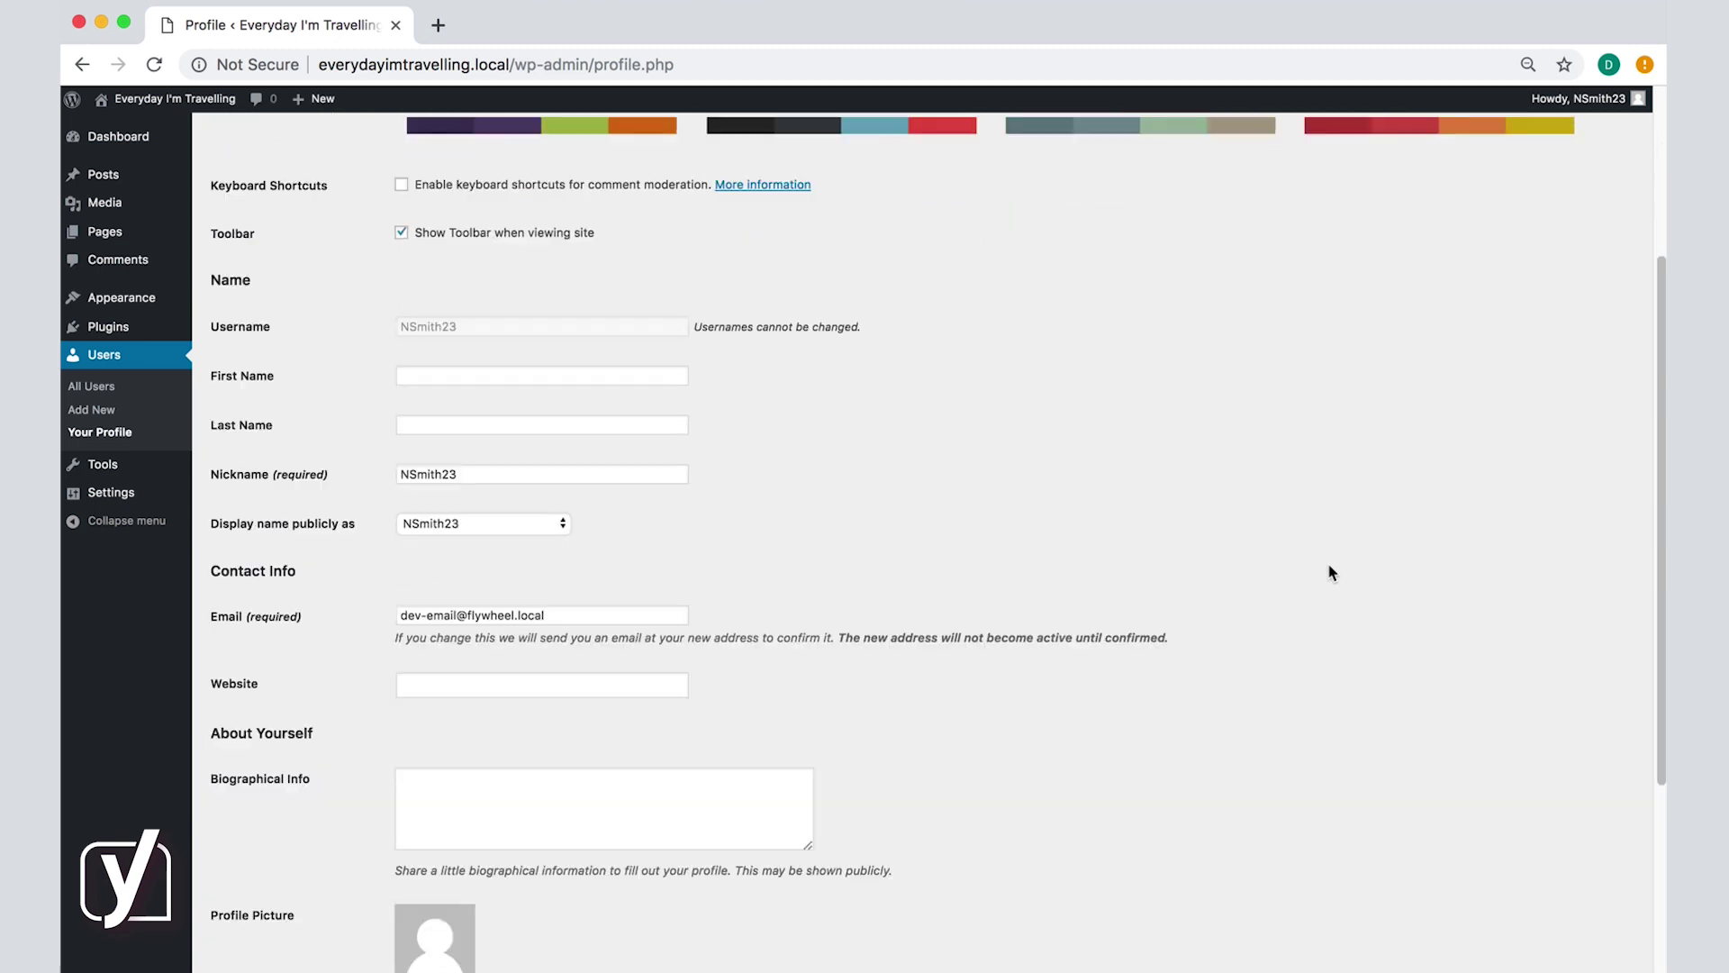
scroll(1331, 573, down, 1)
scroll(1331, 573, down, 3)
scroll(1332, 573, down, 3)
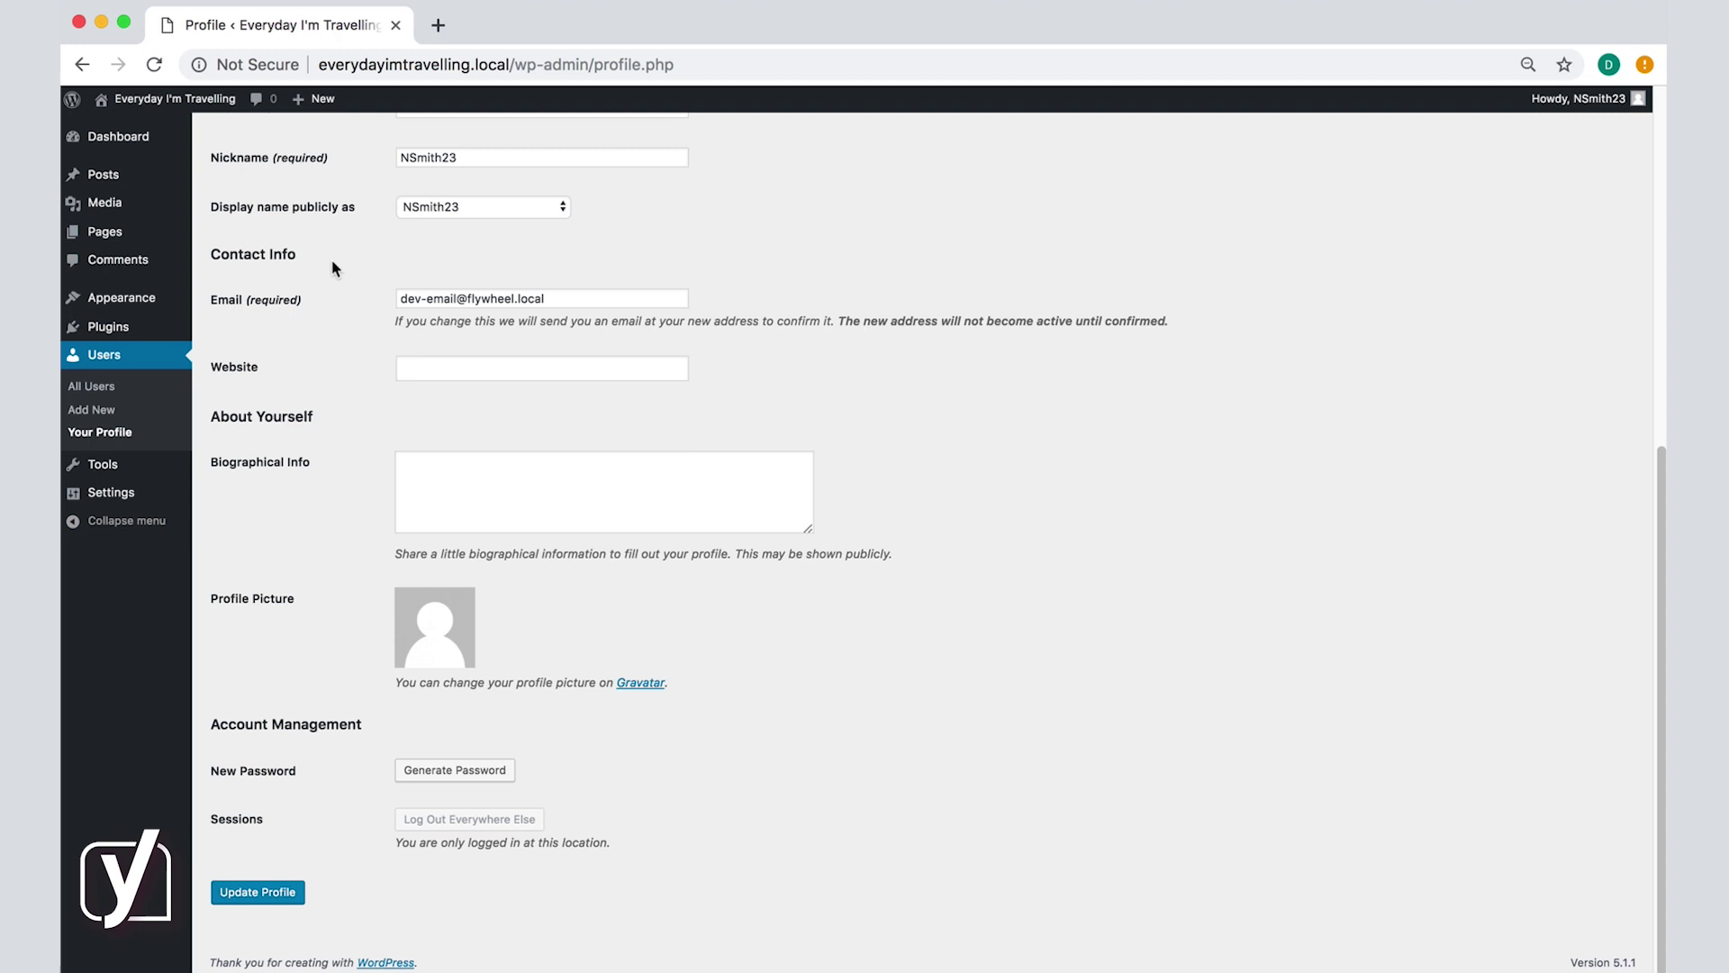
Return to the Dashboard from the left admin sidebar.
mouse_move(119, 137)
click(132, 148)
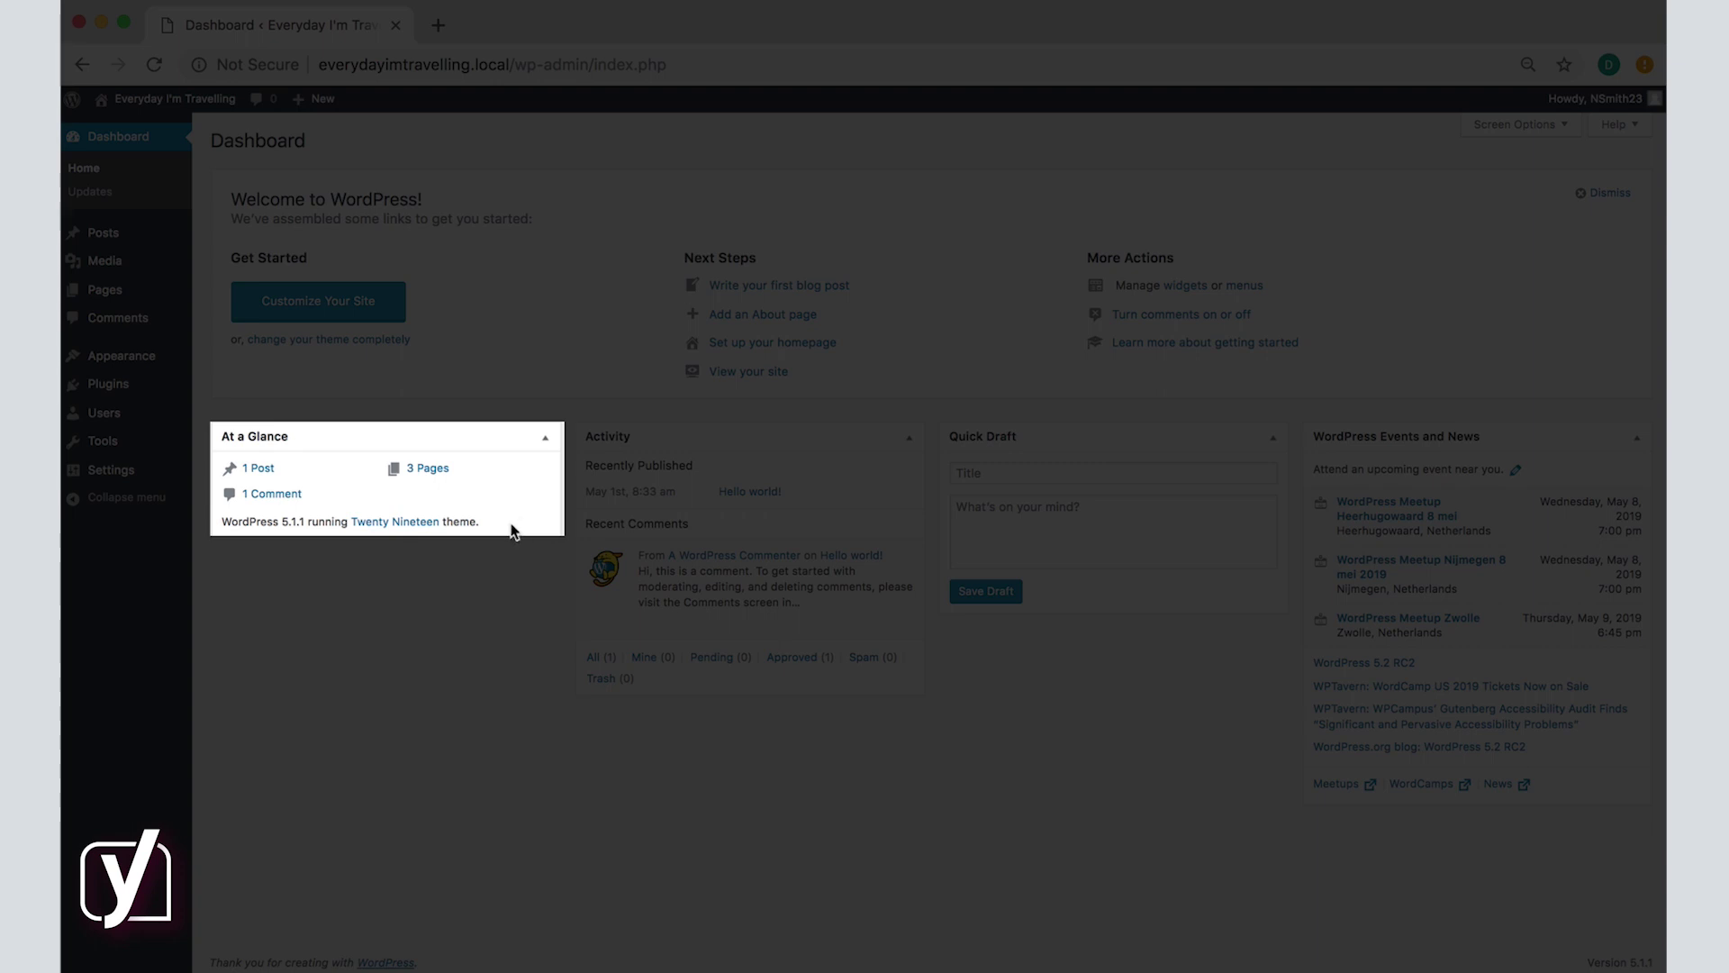
Highlight the WordPress 5.1.1 version text, deselect it, and open the posts link in At a Glance.
drag(221, 522, 487, 528)
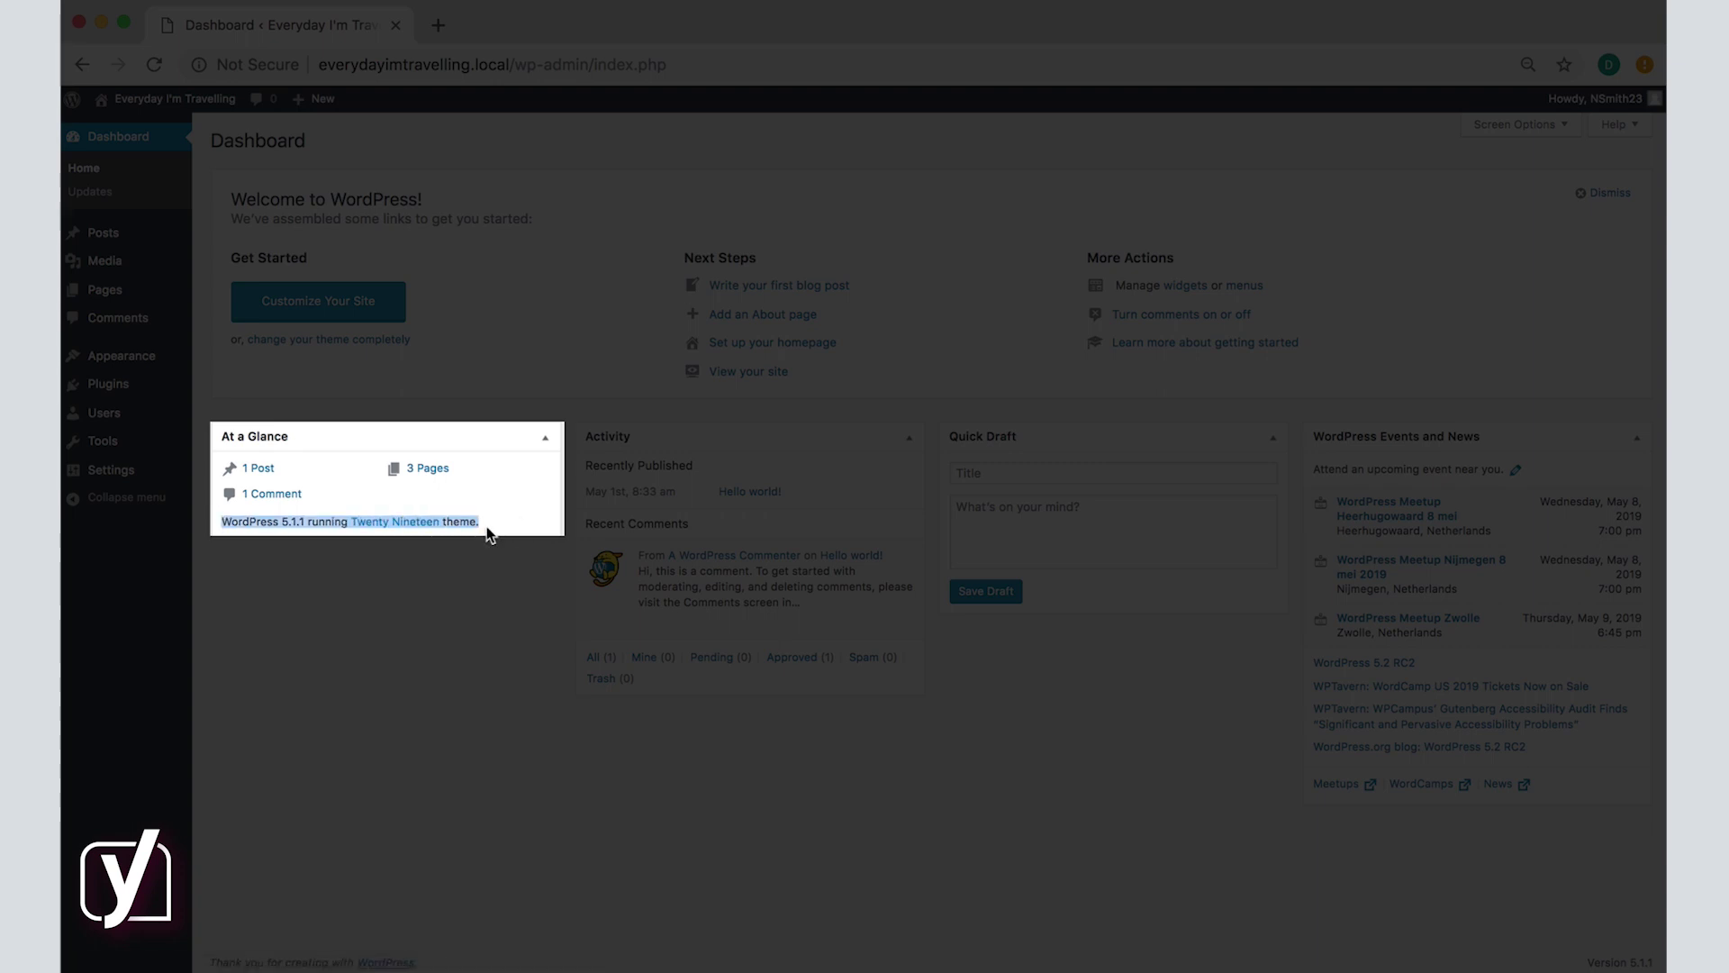
click(533, 531)
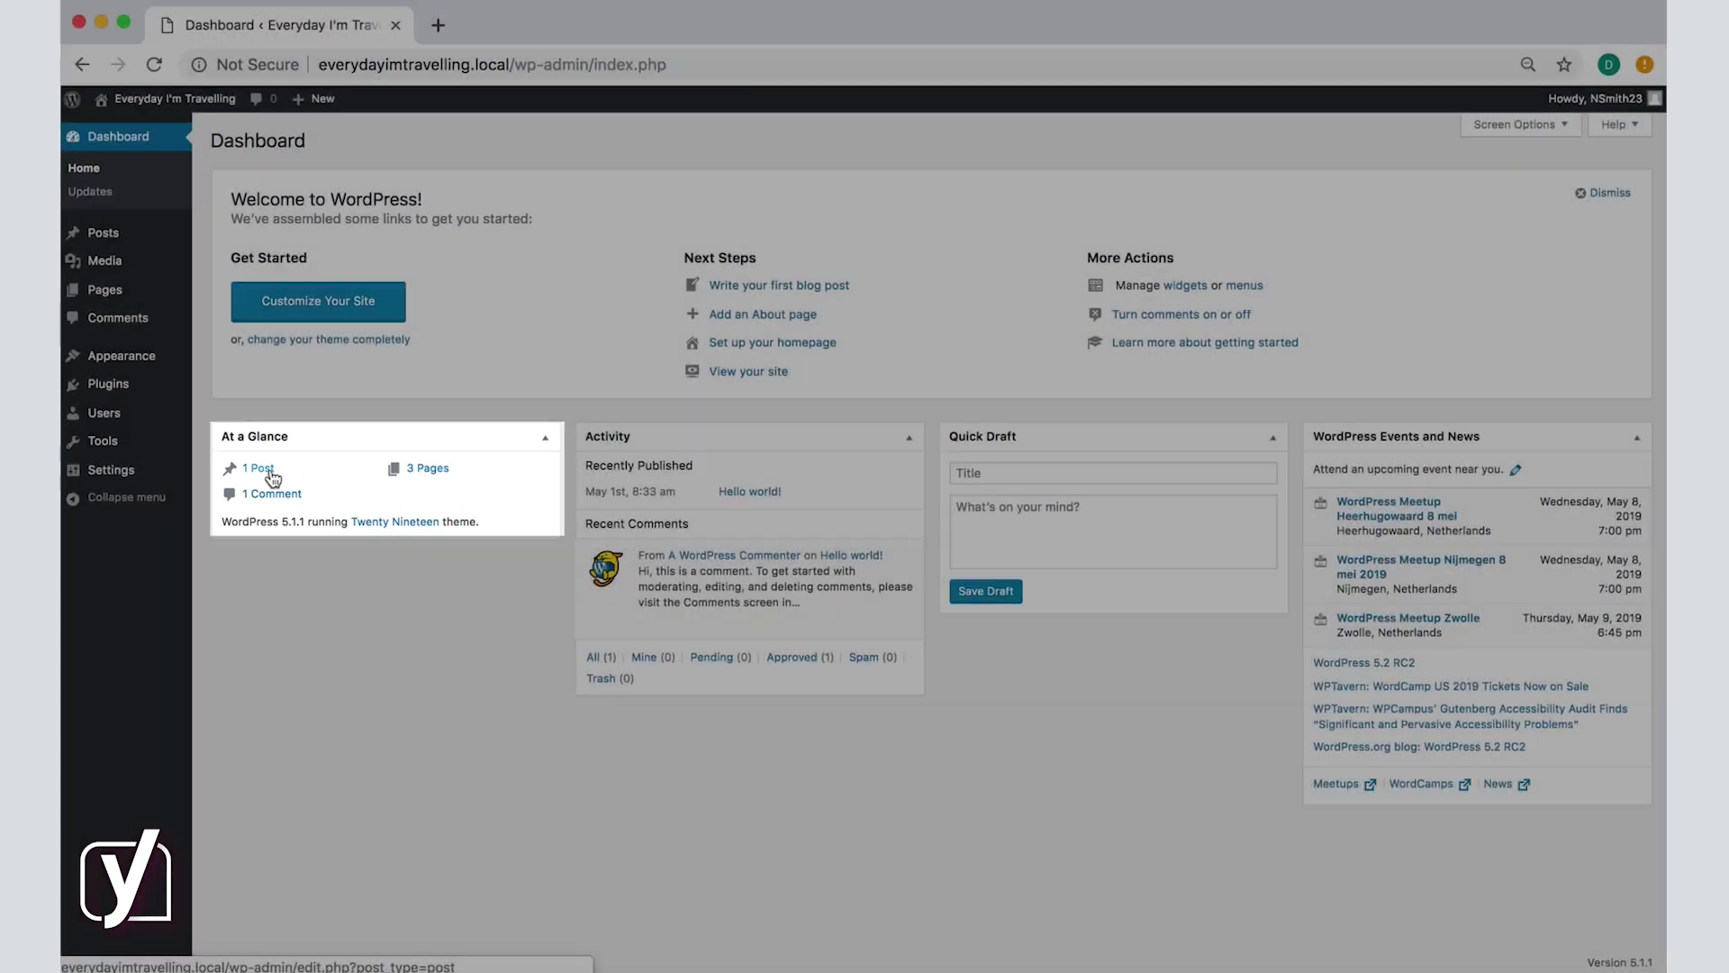
click(260, 469)
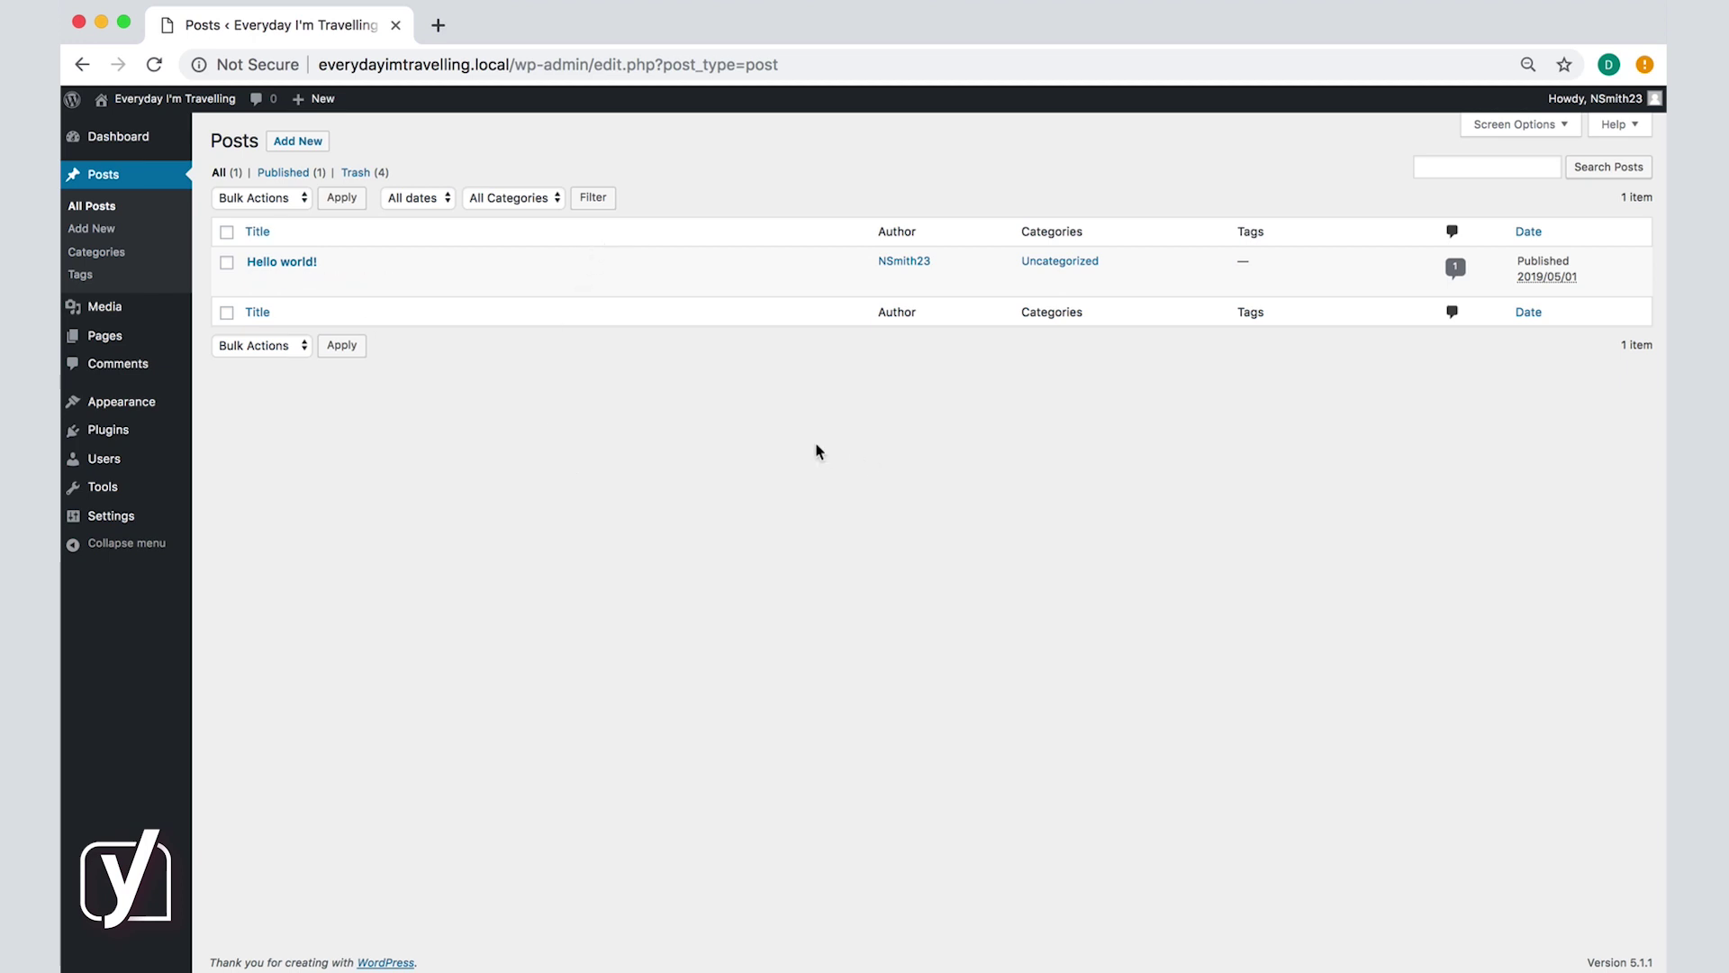
Go back from the Posts list to the Dashboard using the browser Back button.
click(82, 64)
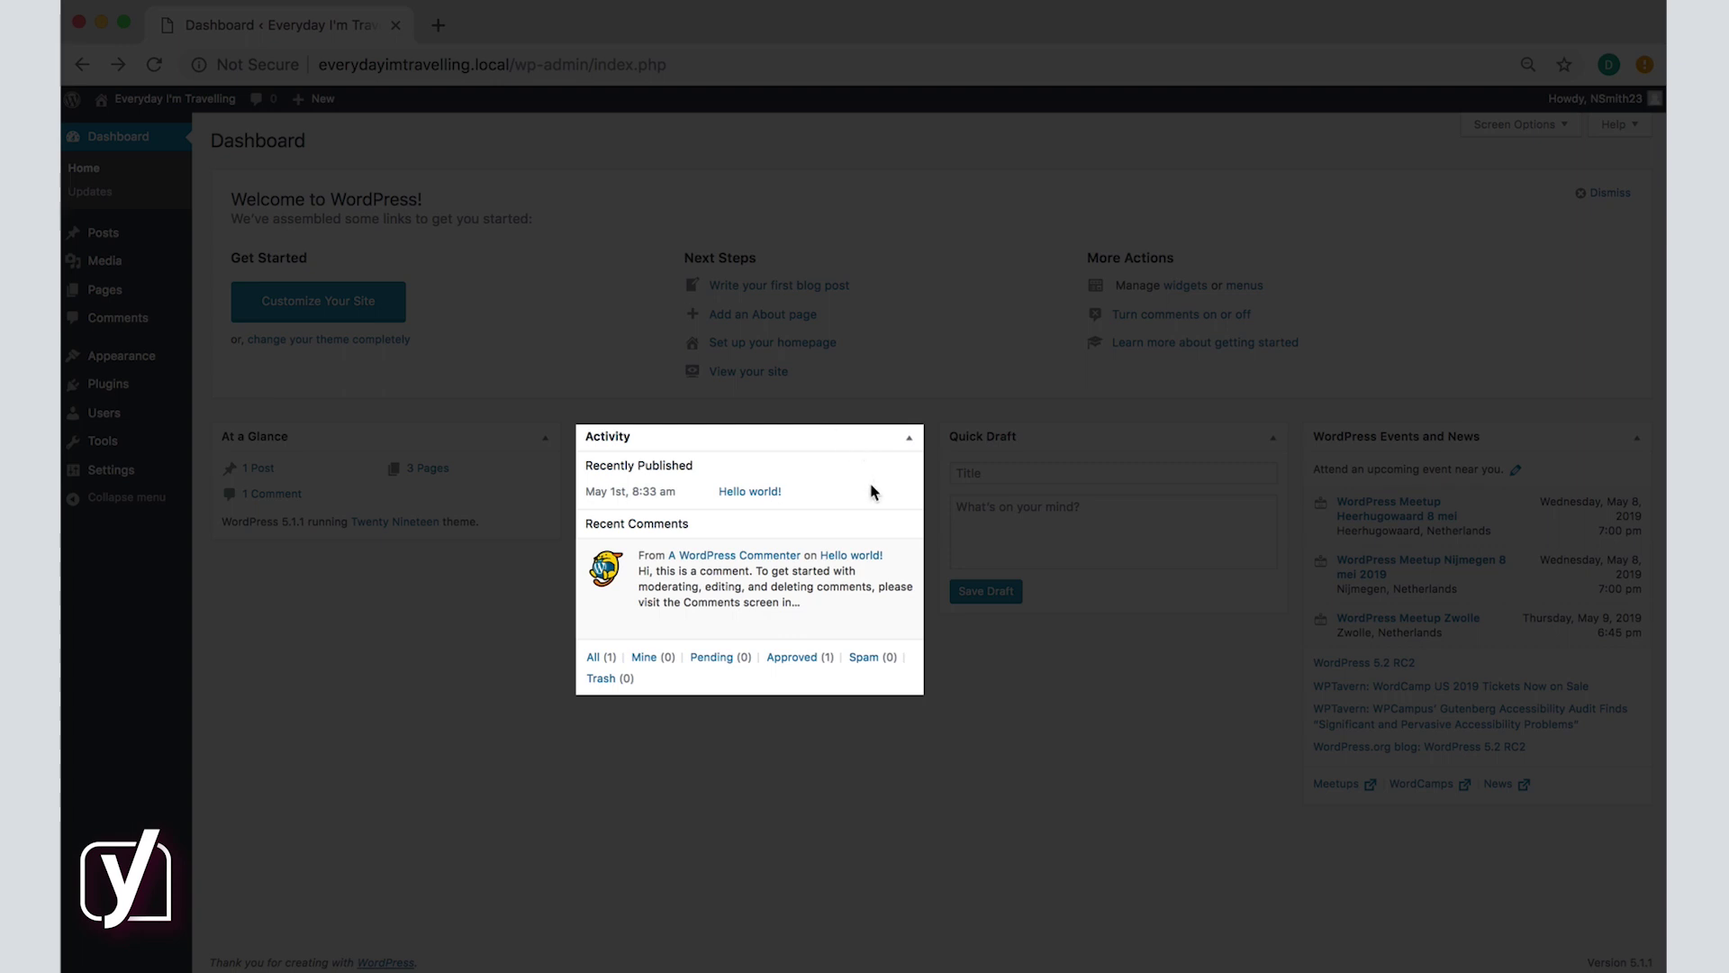
click(766, 491)
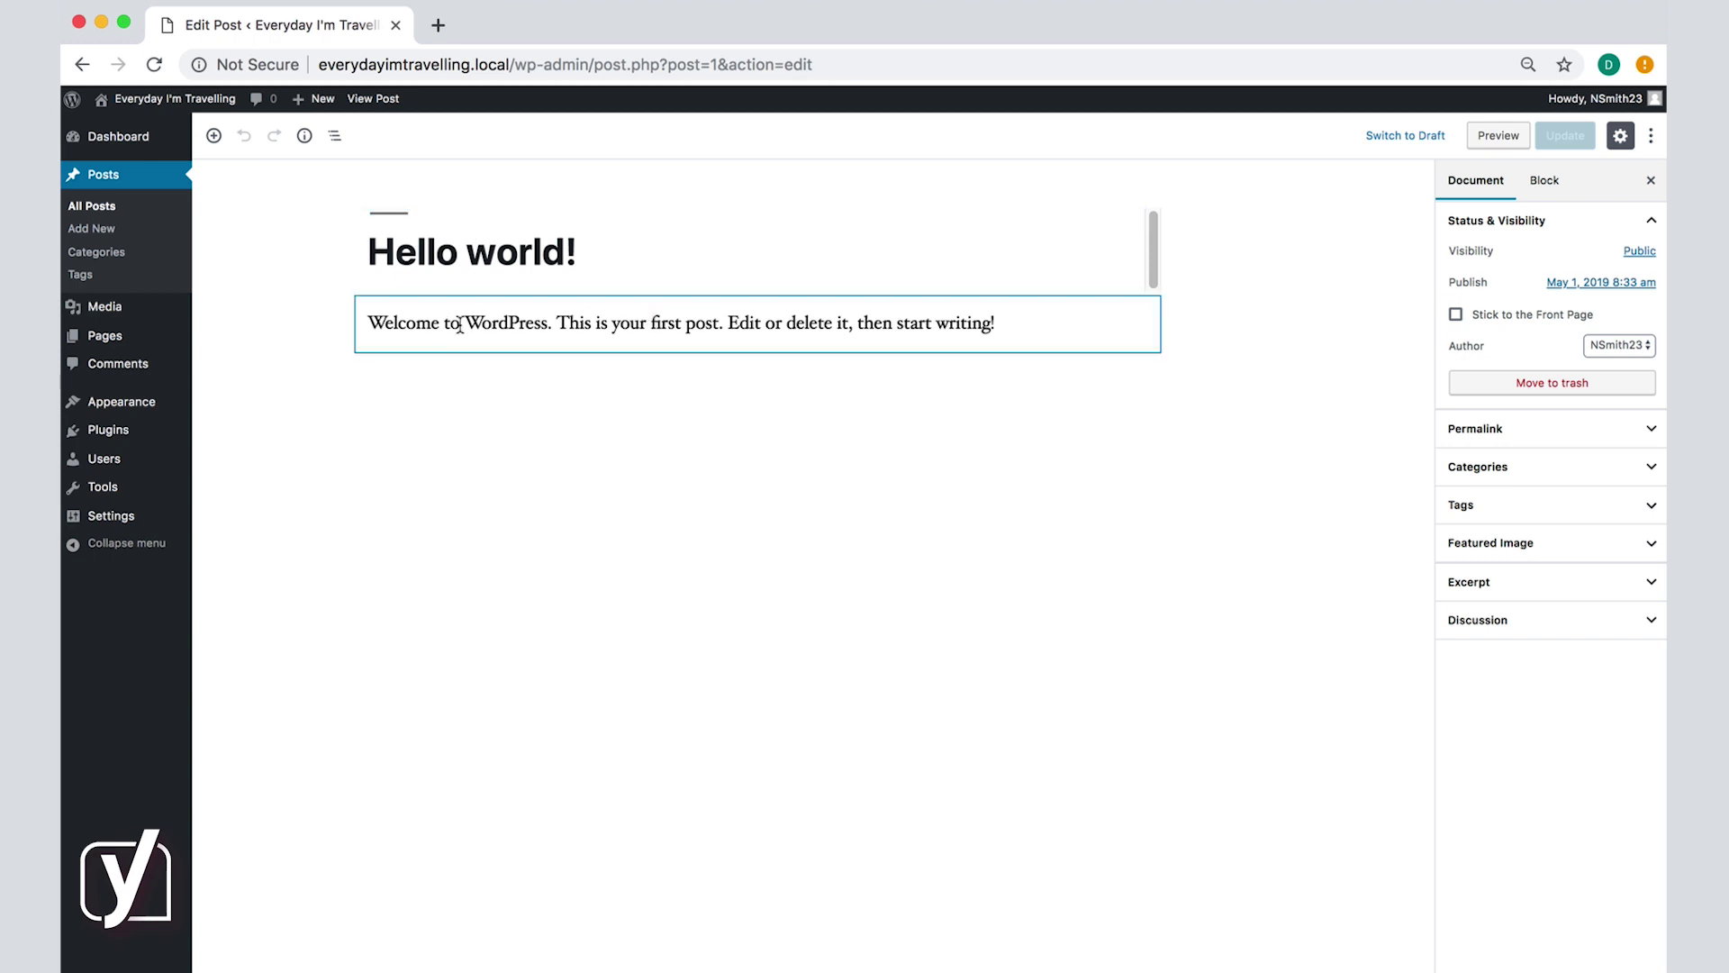
click(90, 73)
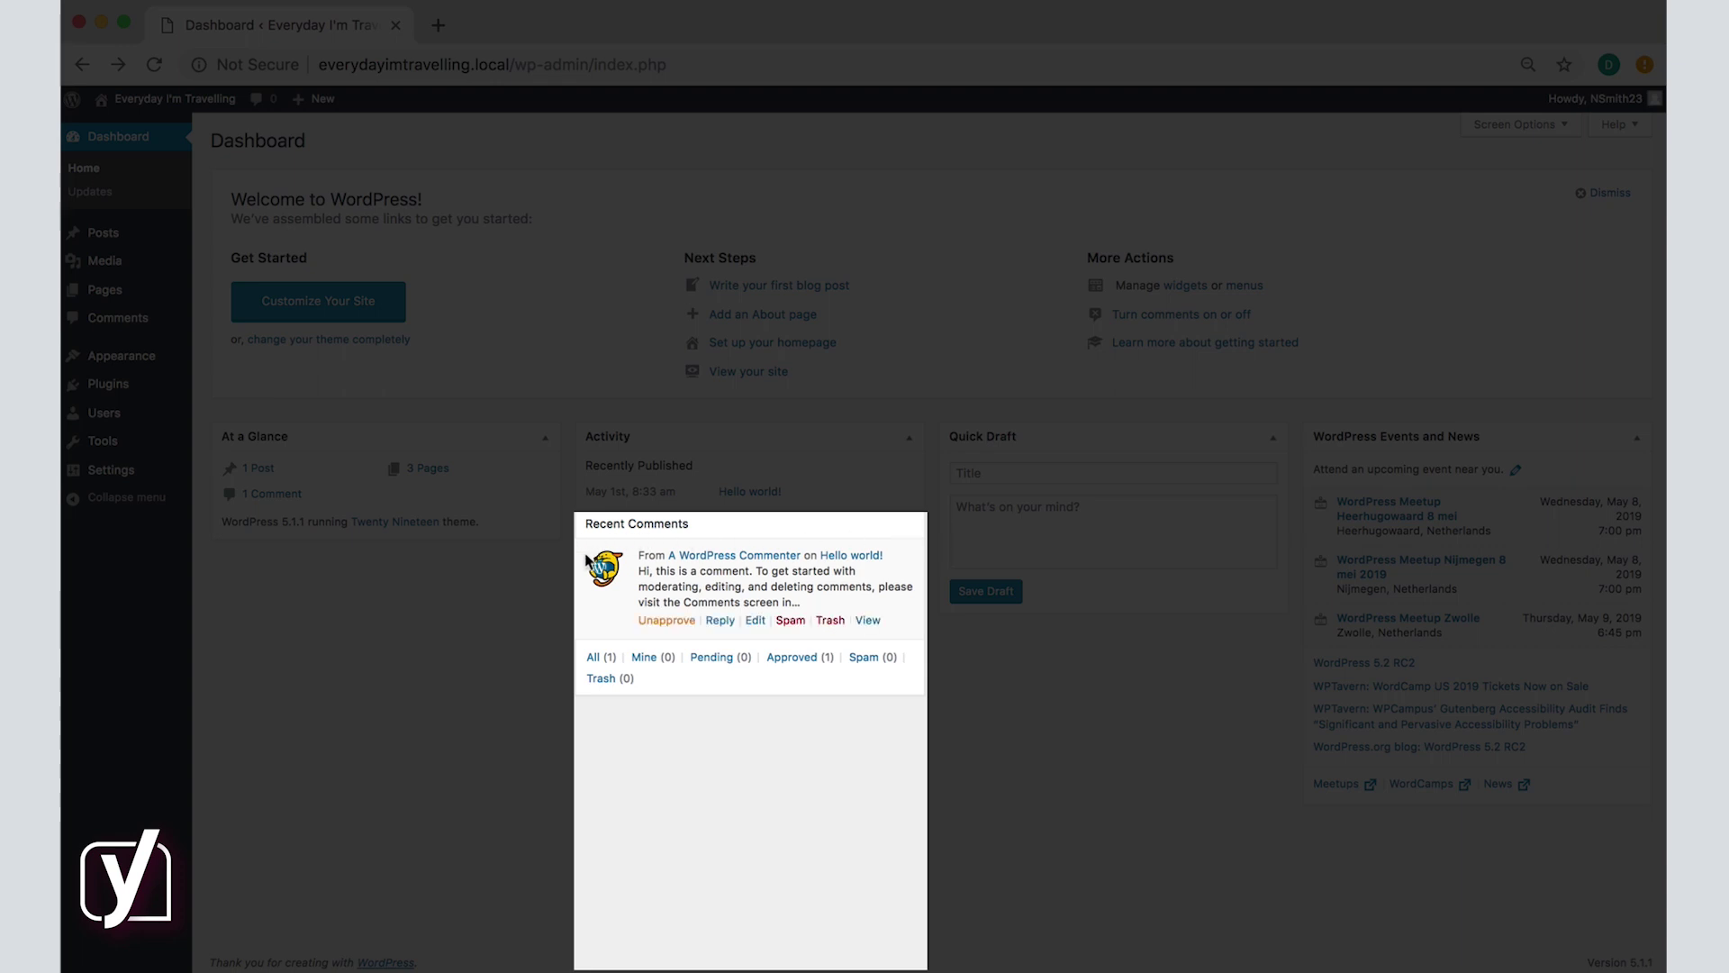
Open the inline Reply form under the Hello world! comment in Activity.
mouse_move(749, 581)
click(718, 621)
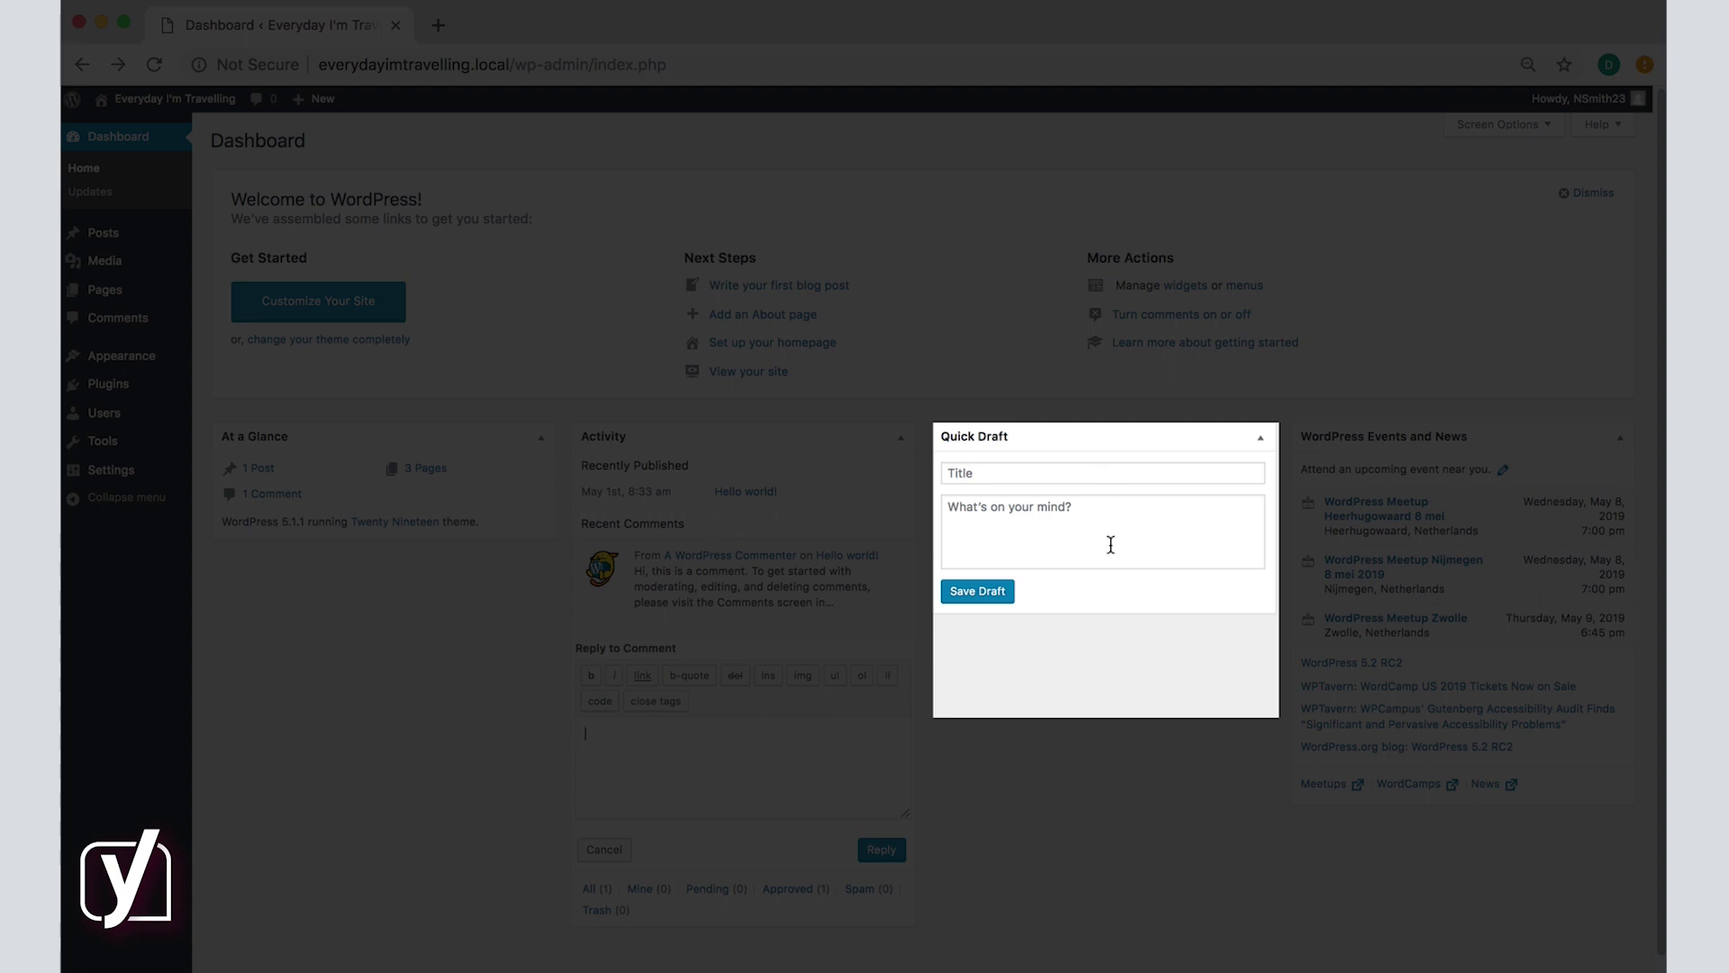
Save Quick Draft 'My idea' with body 'Is great', then edit it in the Classic block.
click(1075, 476)
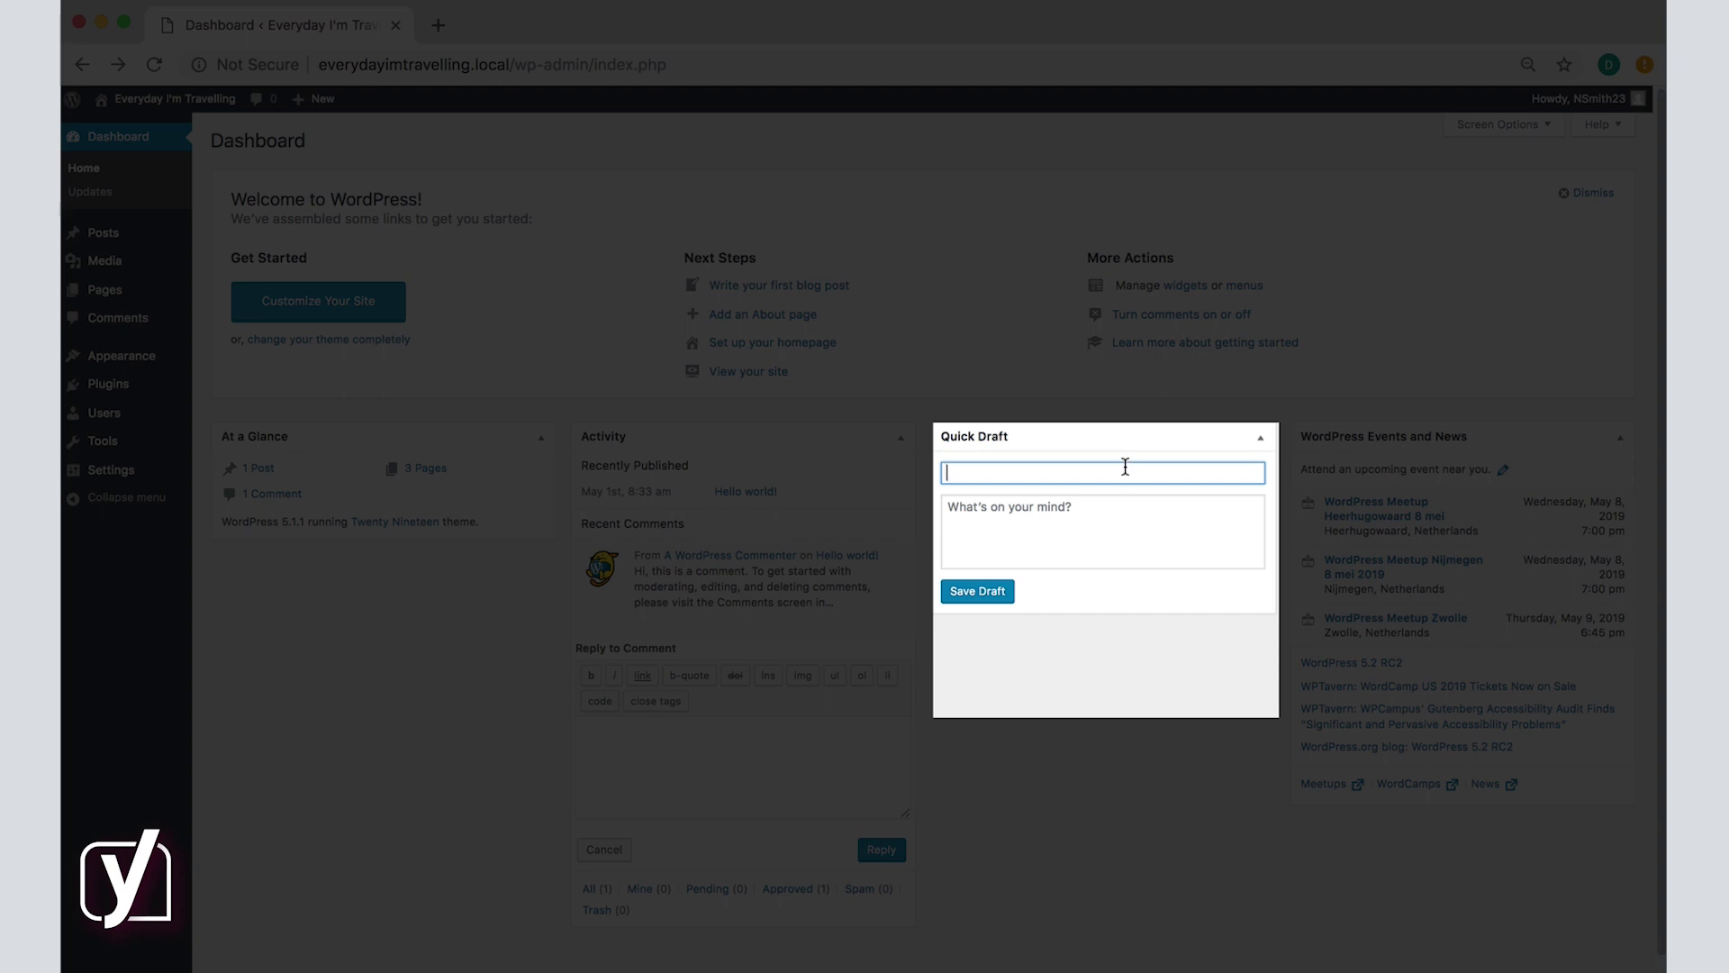
text(My id)
text(ea)
click(1121, 547)
text(Is)
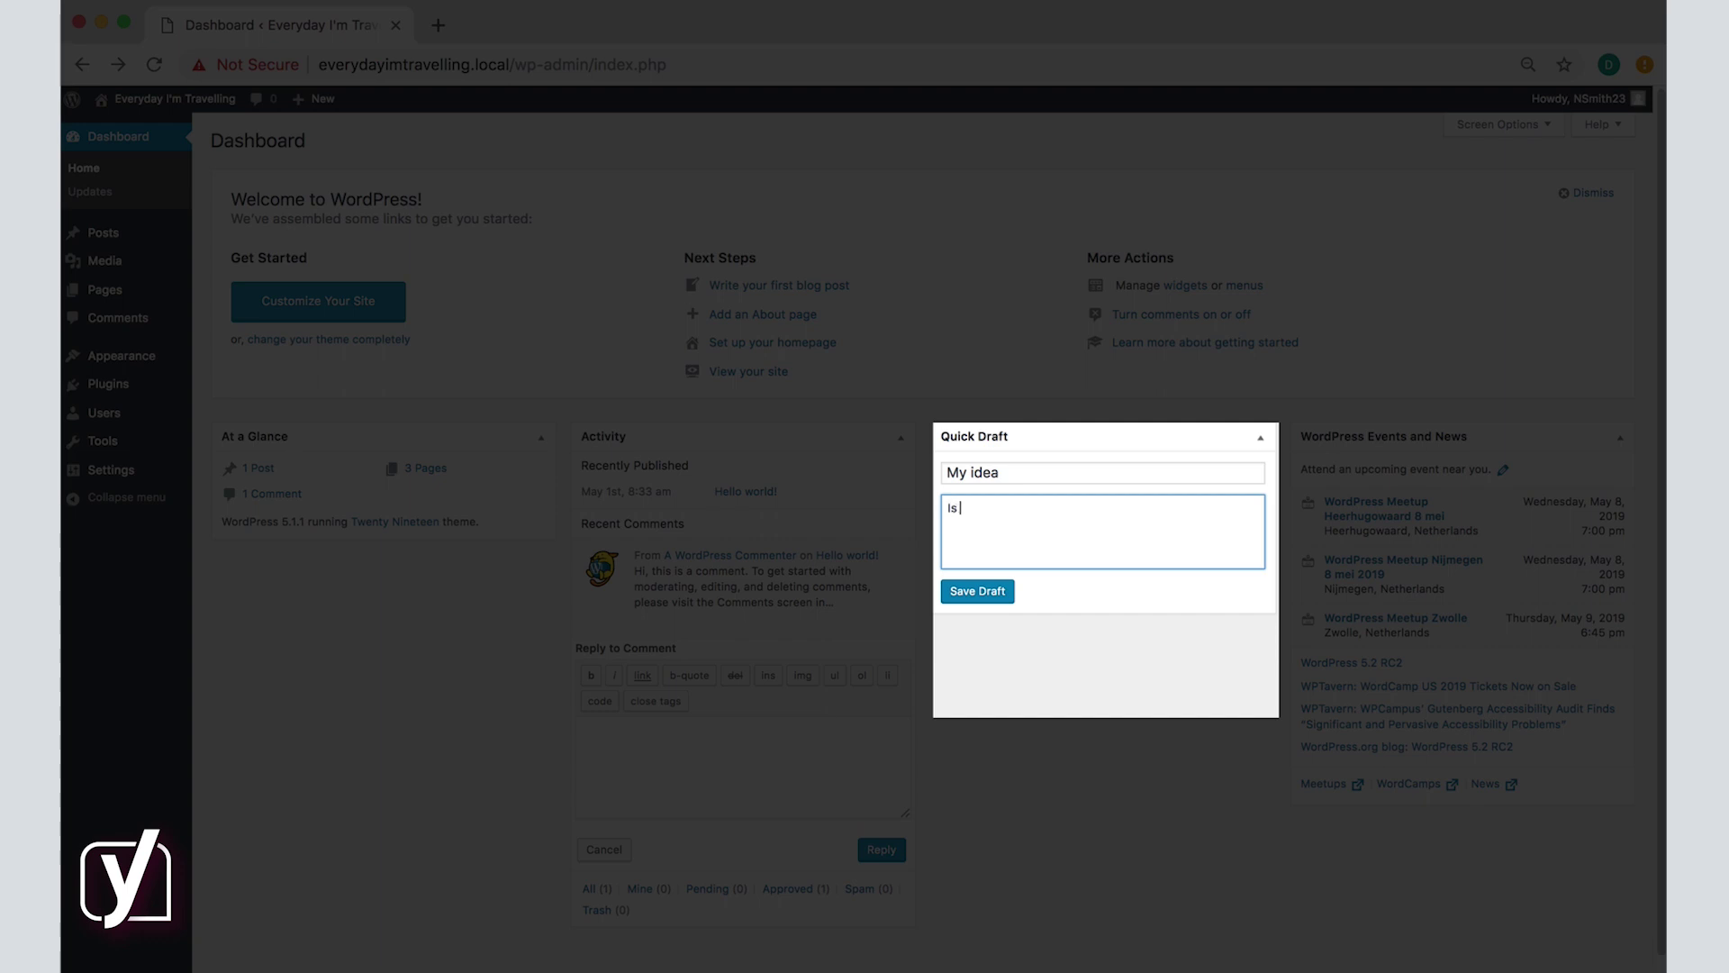
text( great)
click(986, 597)
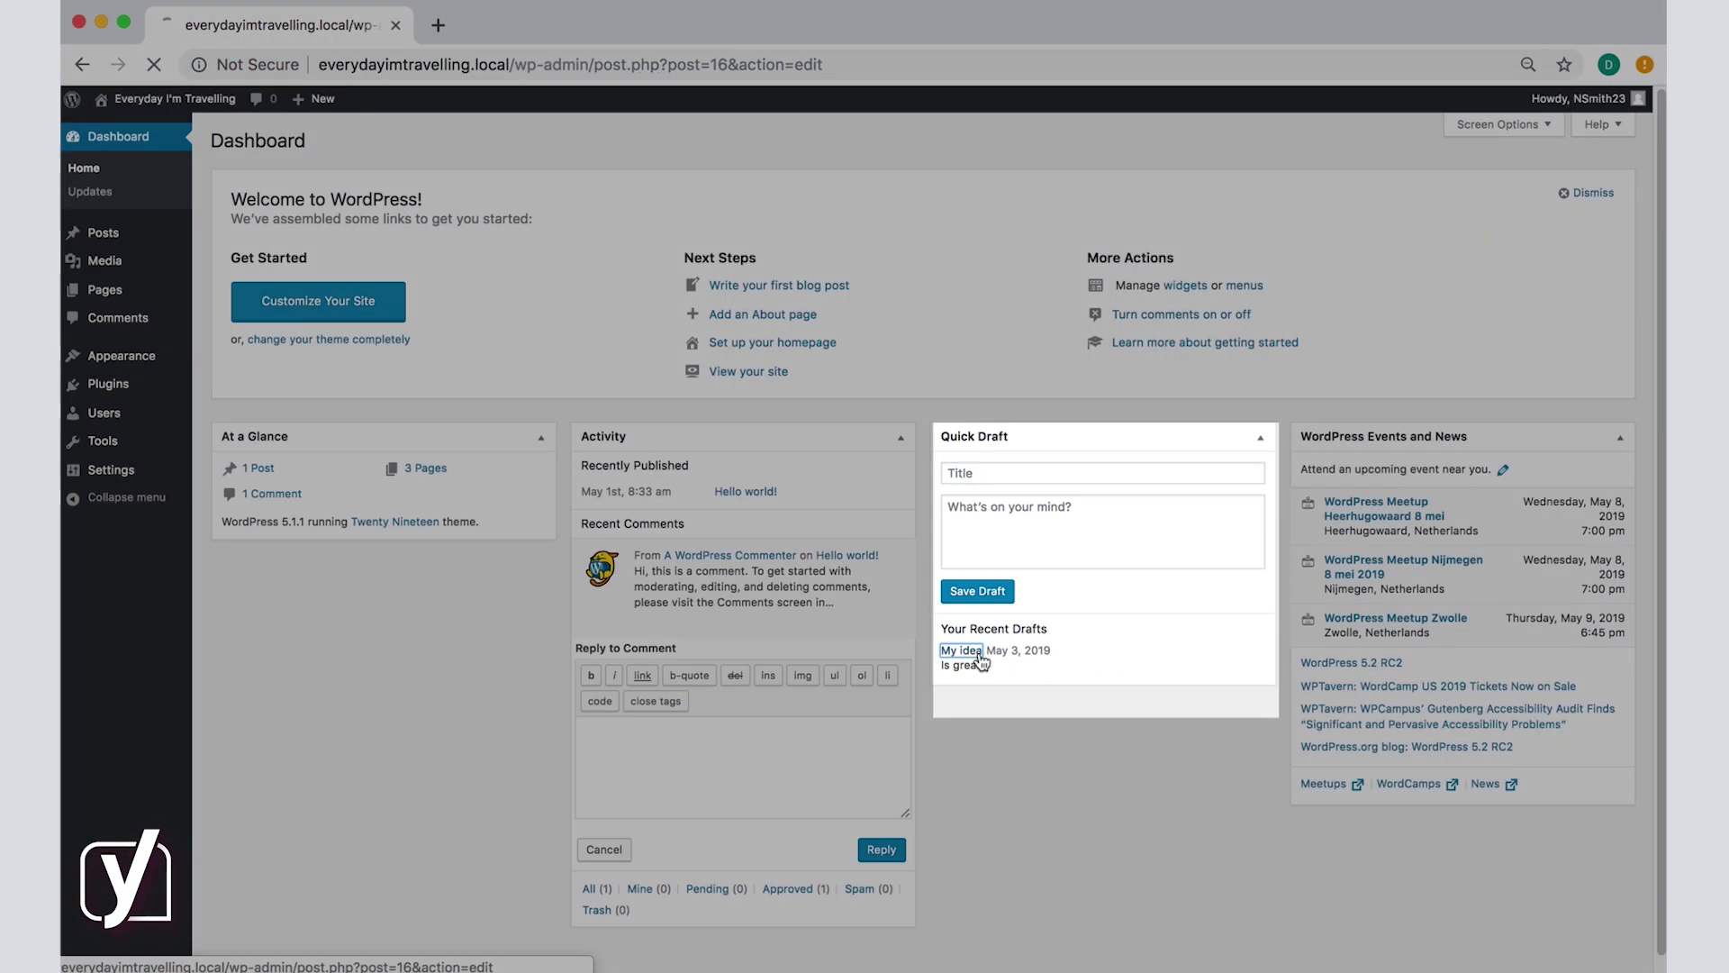
click(976, 654)
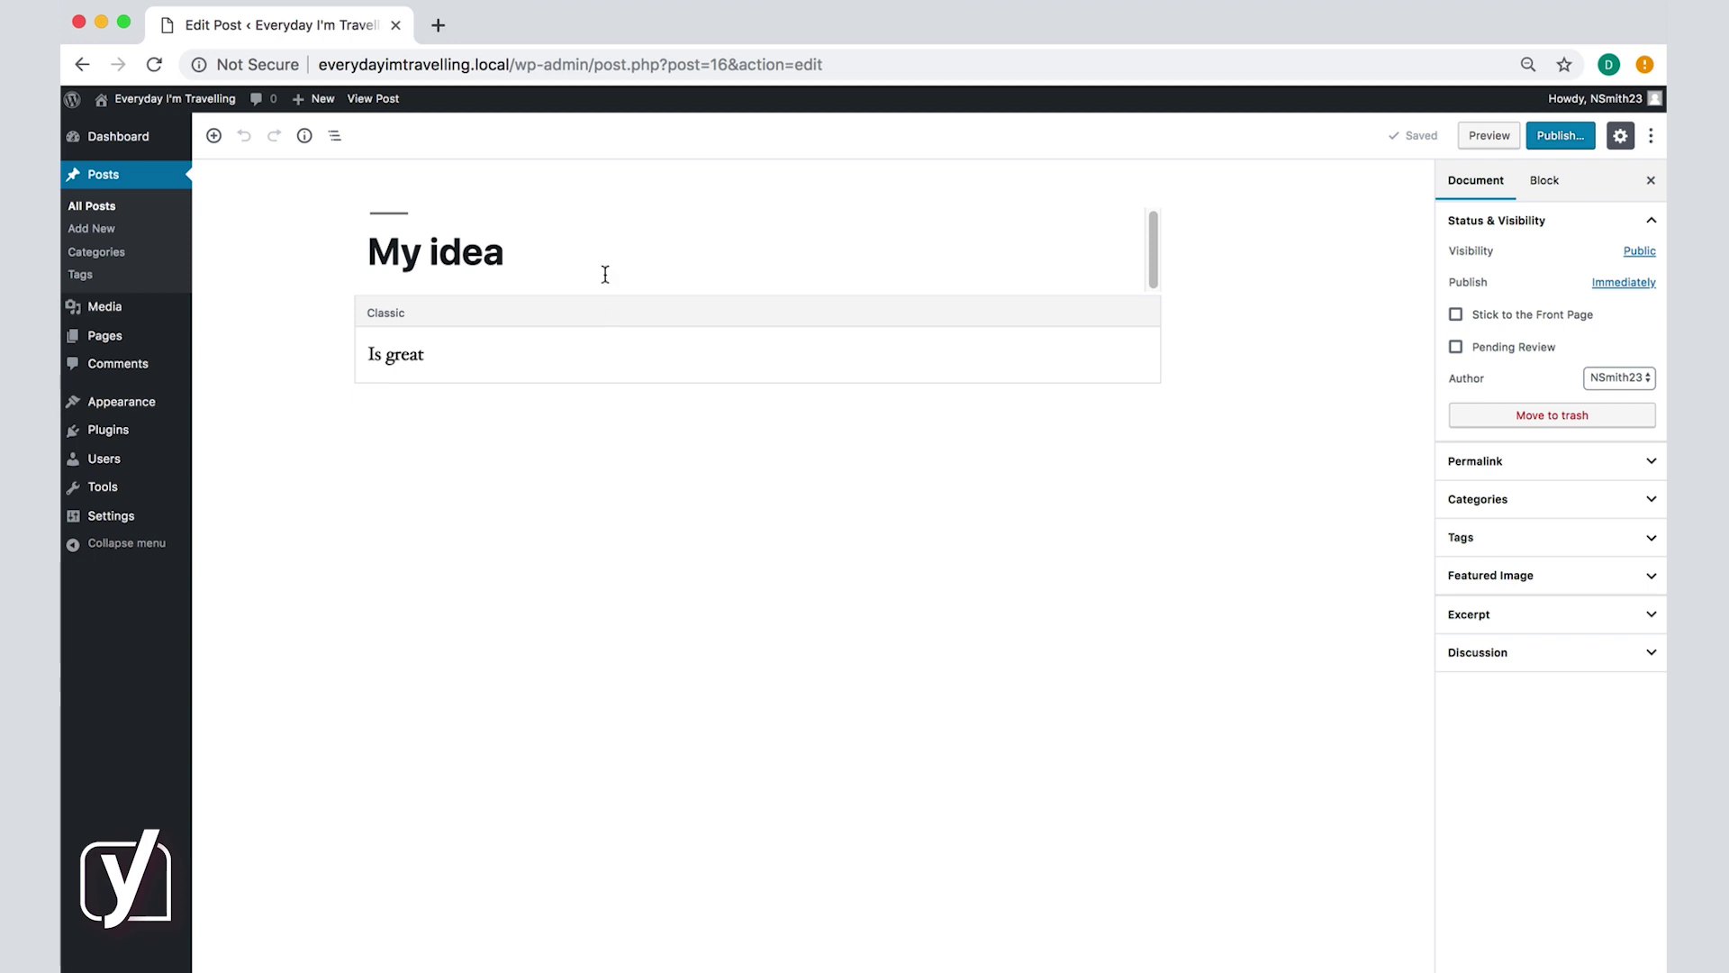
click(599, 351)
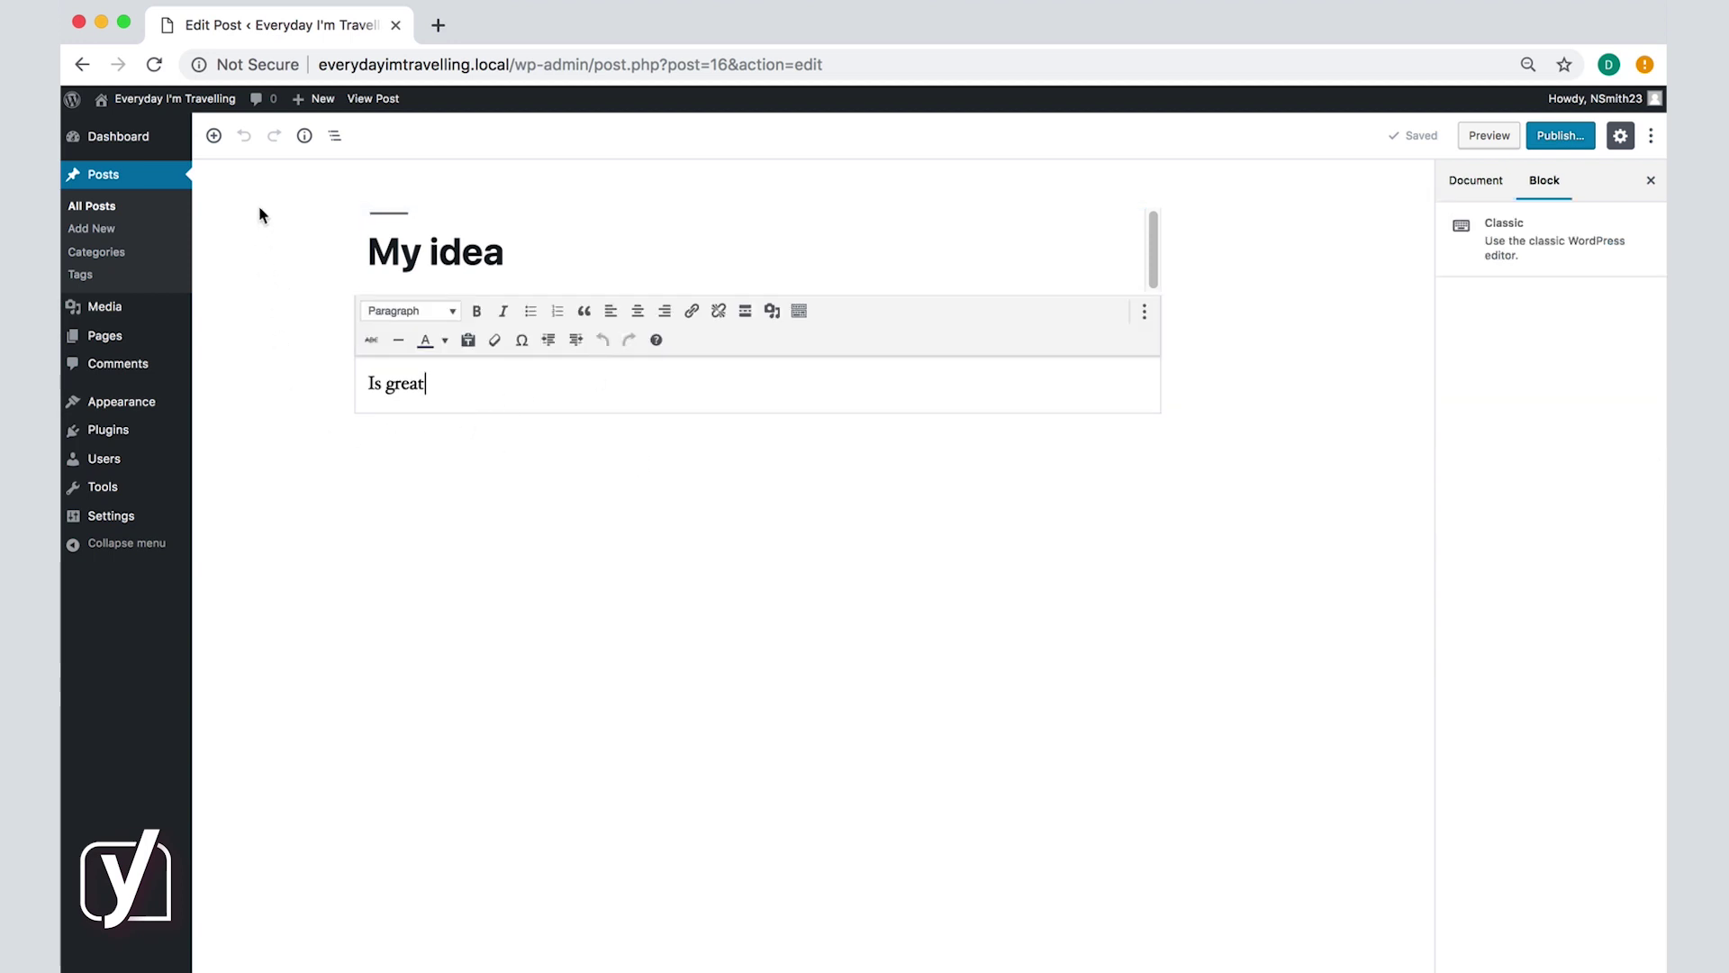
Leave the post editor for the Dashboard via the left admin menu.
click(104, 136)
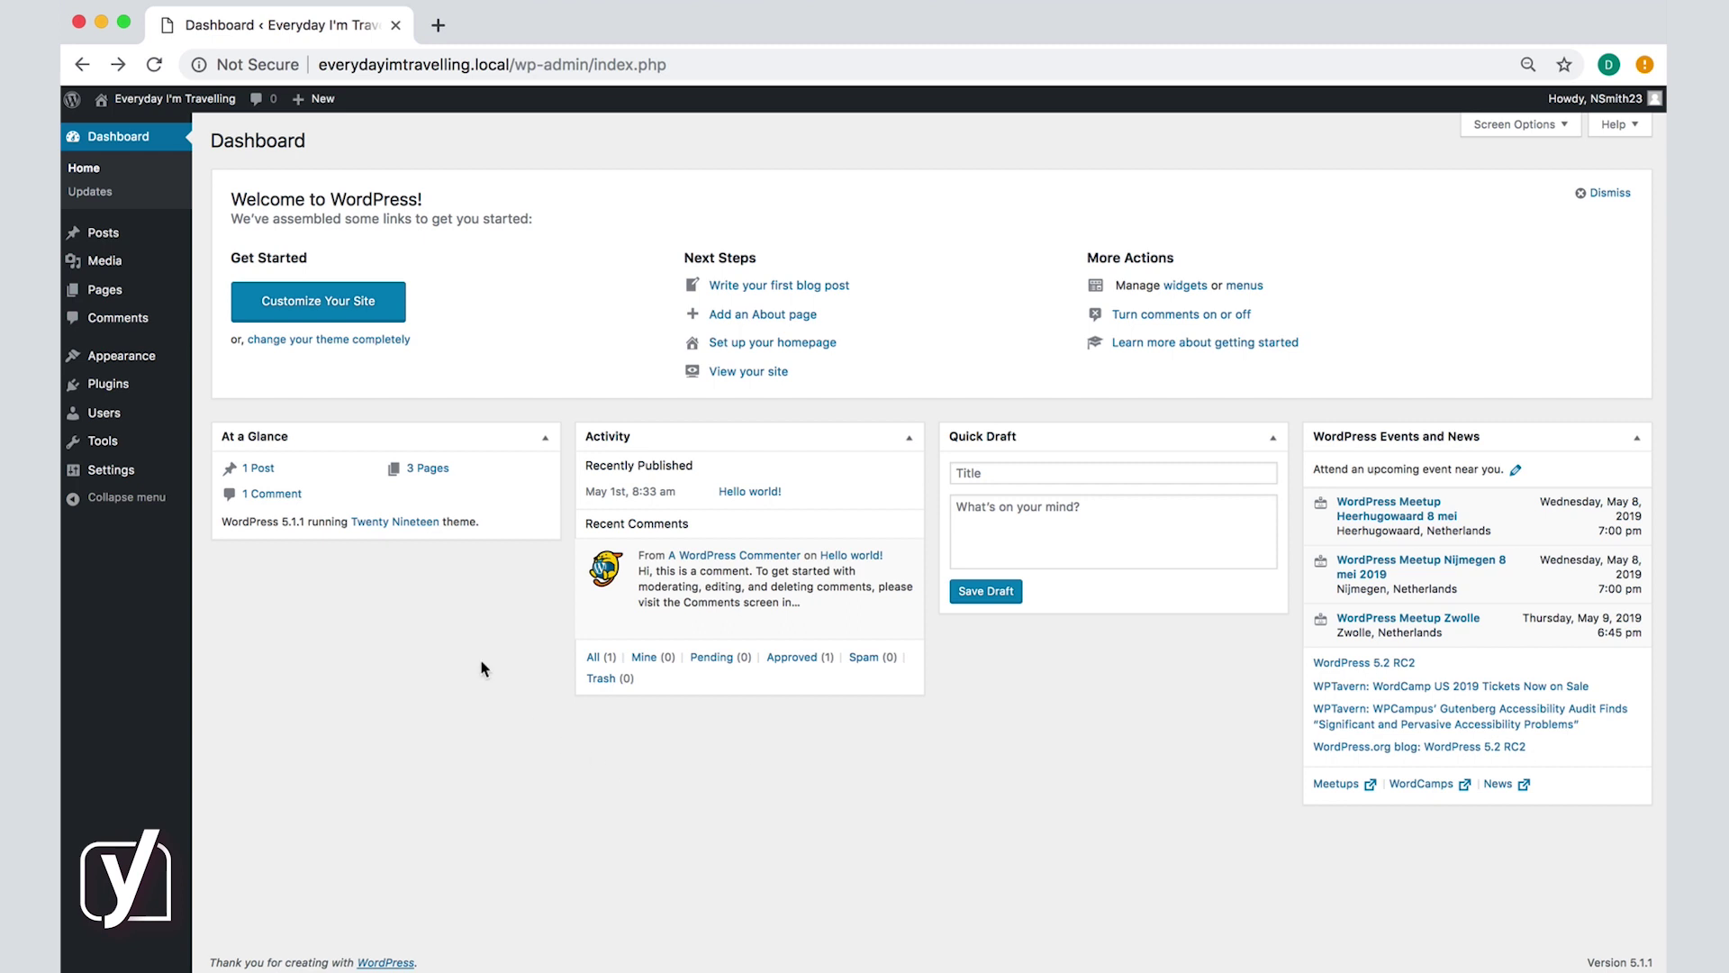
Drag Quick Draft into the second column and Activity into the empty third column.
click(778, 437)
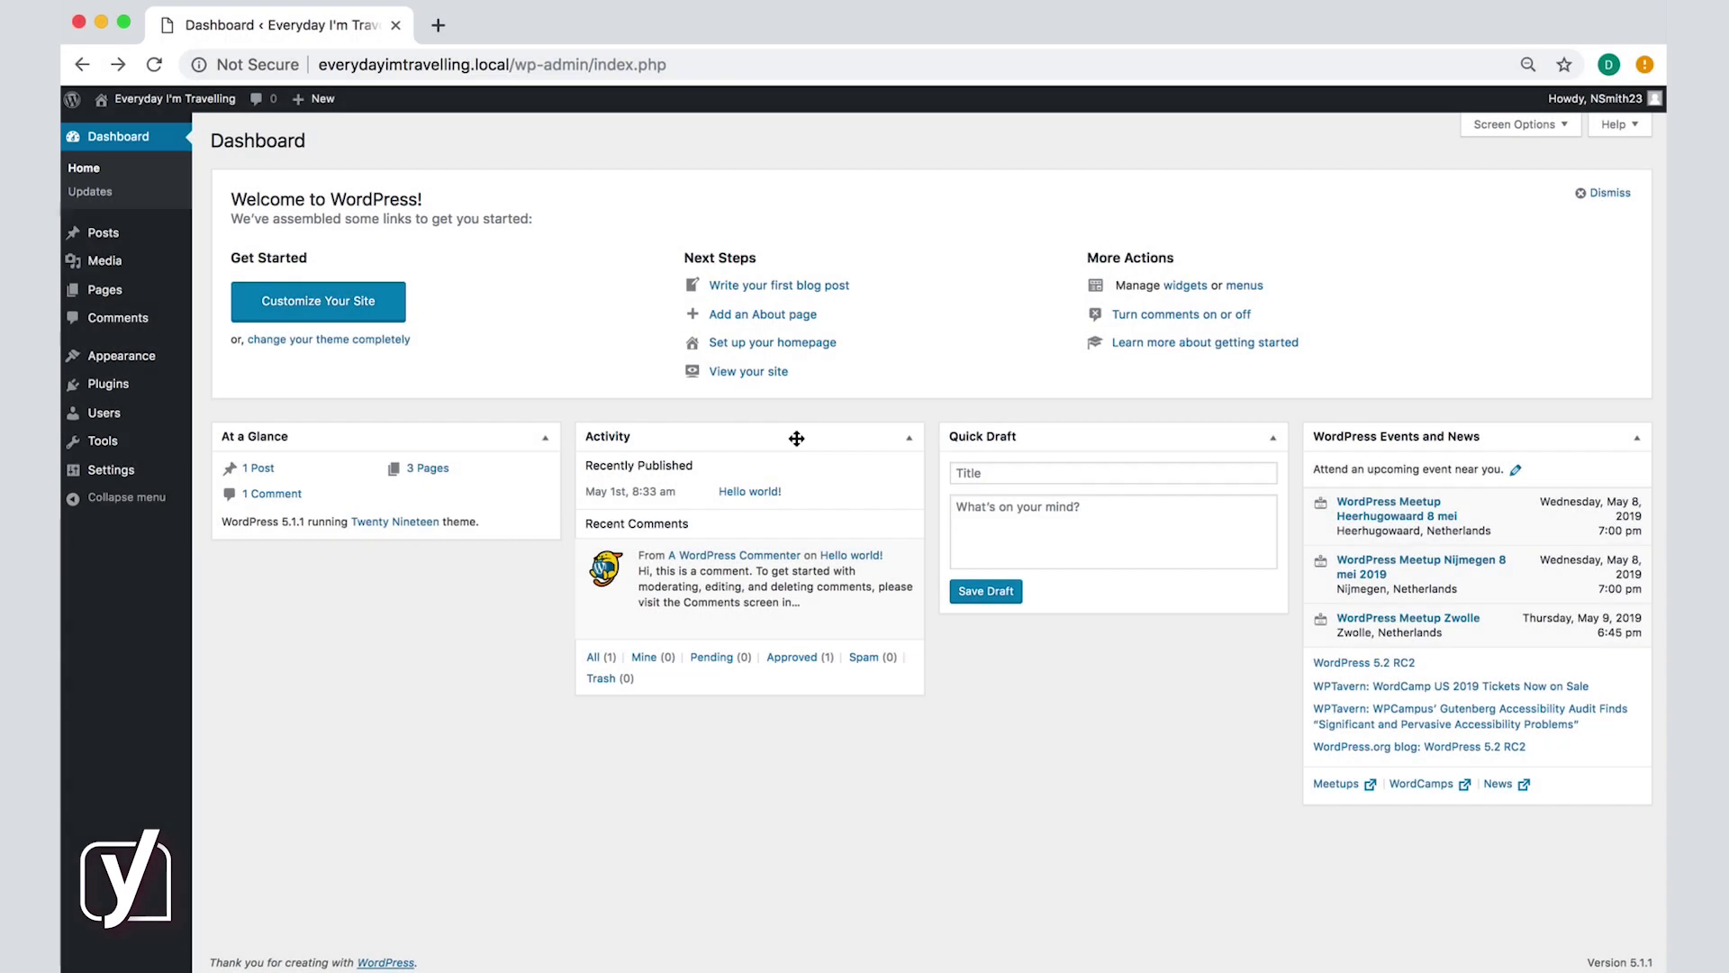
drag(797, 438, 1290, 526)
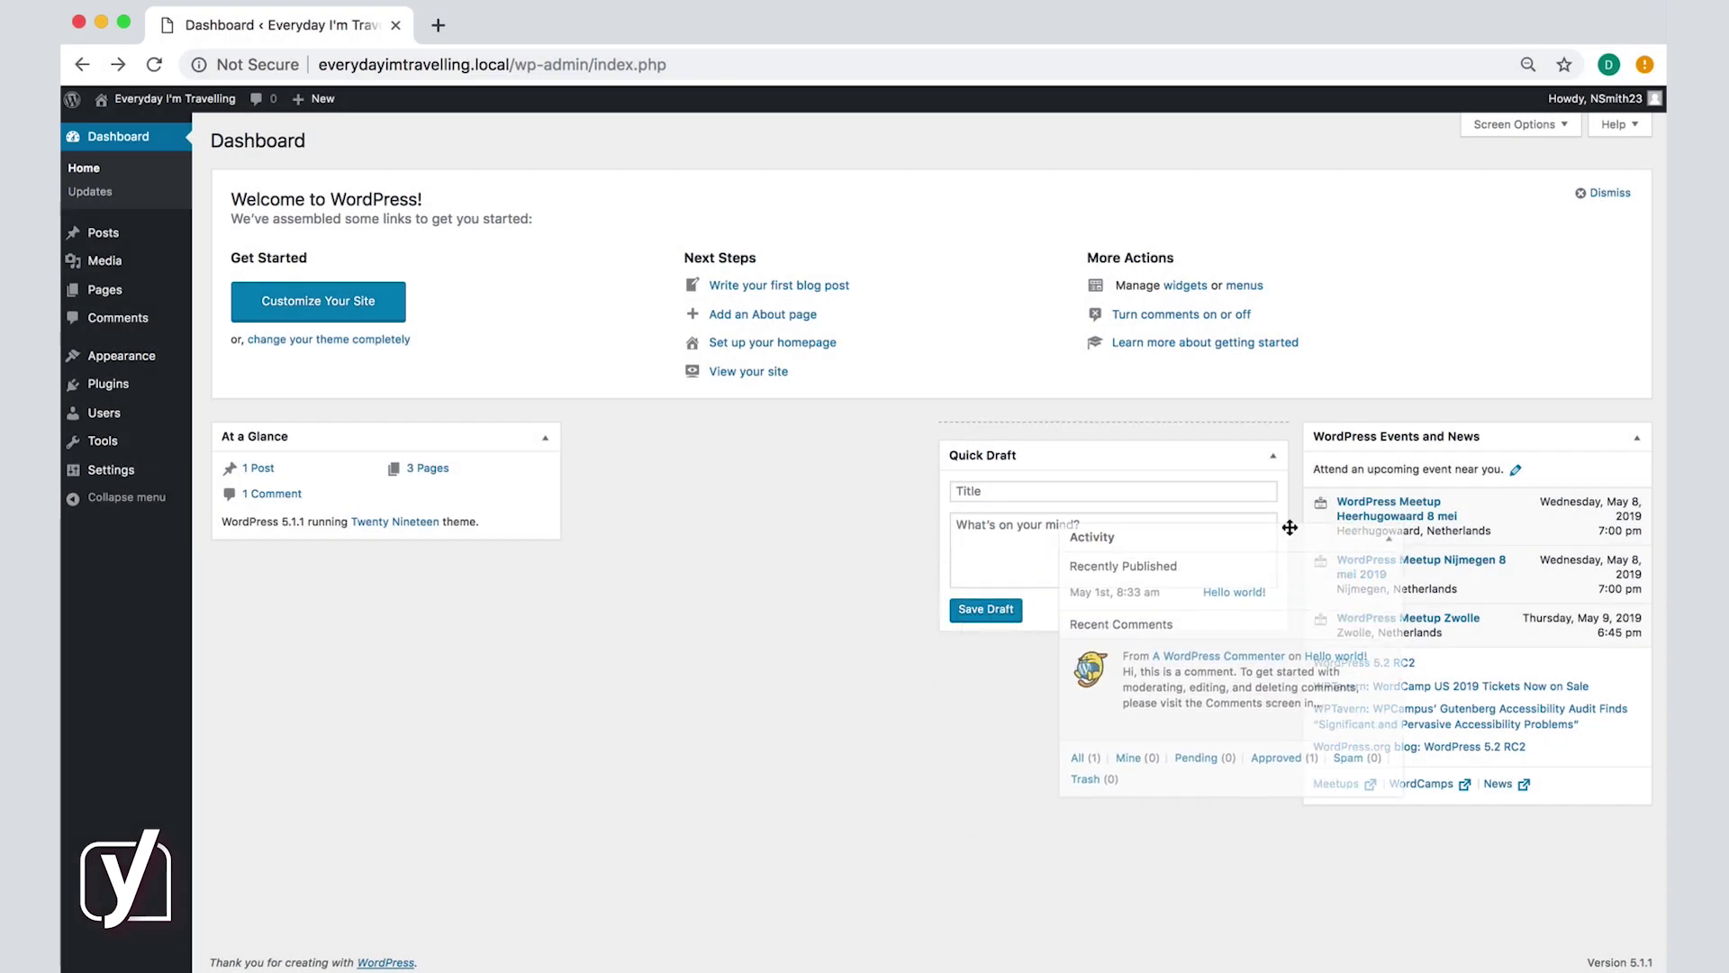
mouse_move(1289, 527)
mouse_down()
mouse_move(837, 523)
mouse_move(791, 495)
mouse_up()
mouse_move(1146, 435)
mouse_down()
mouse_move(1129, 516)
mouse_move(398, 617)
mouse_up()
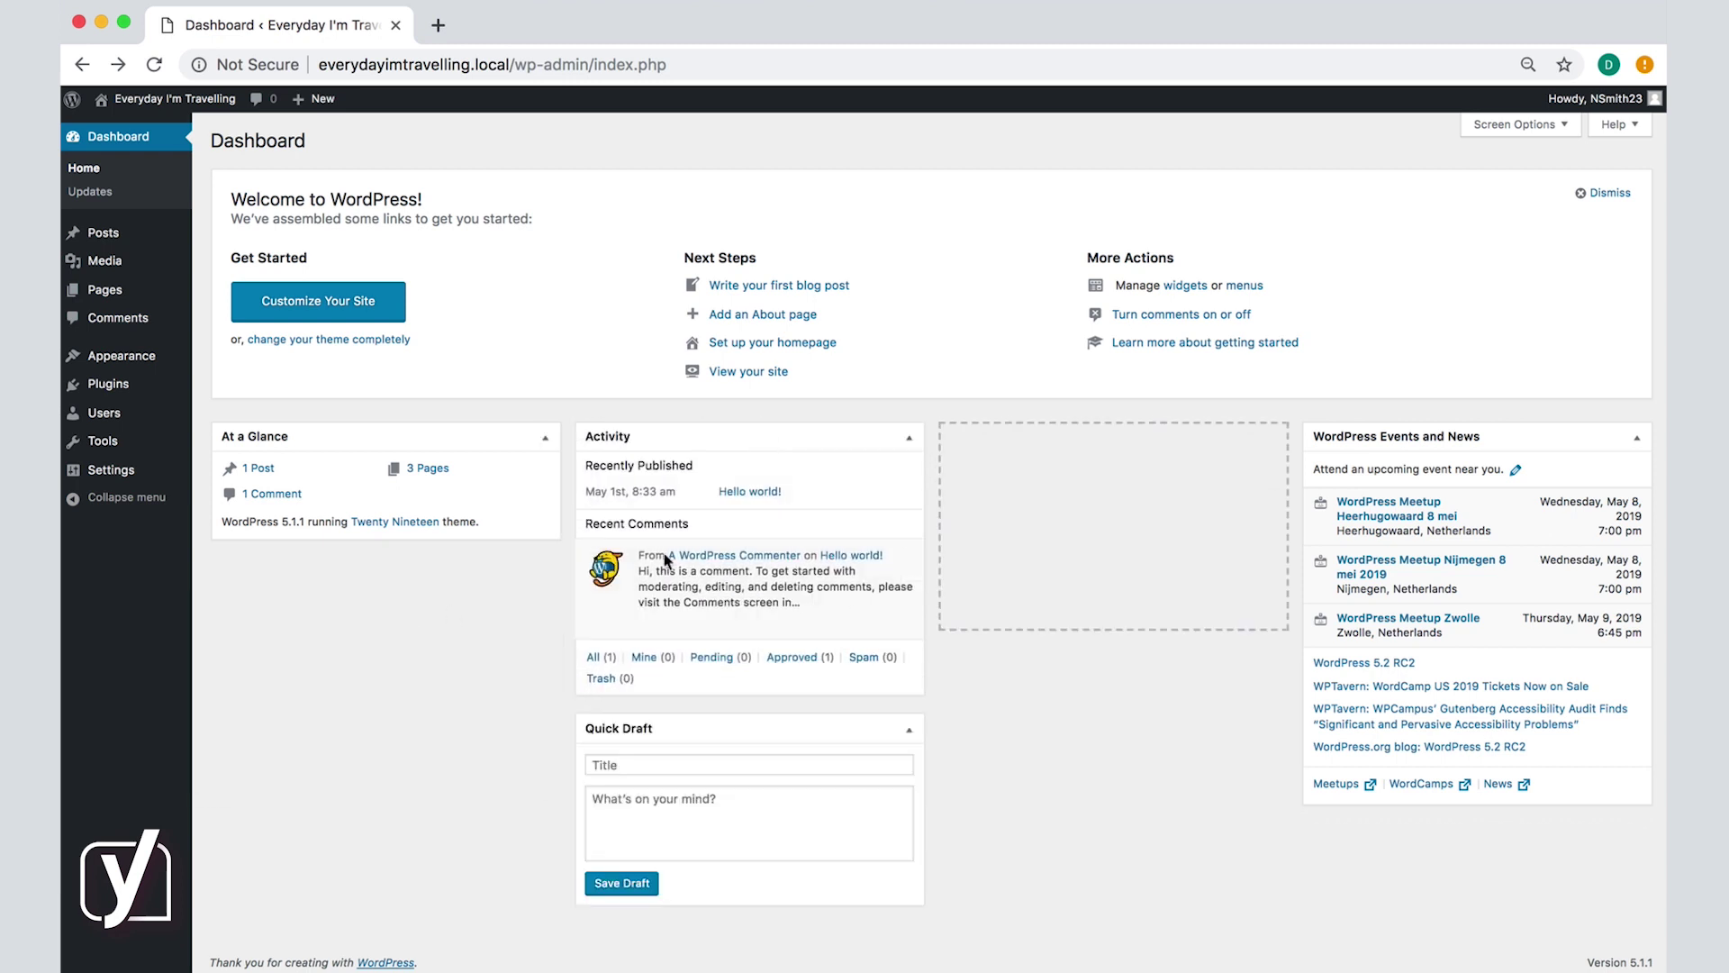
drag(767, 436, 1111, 441)
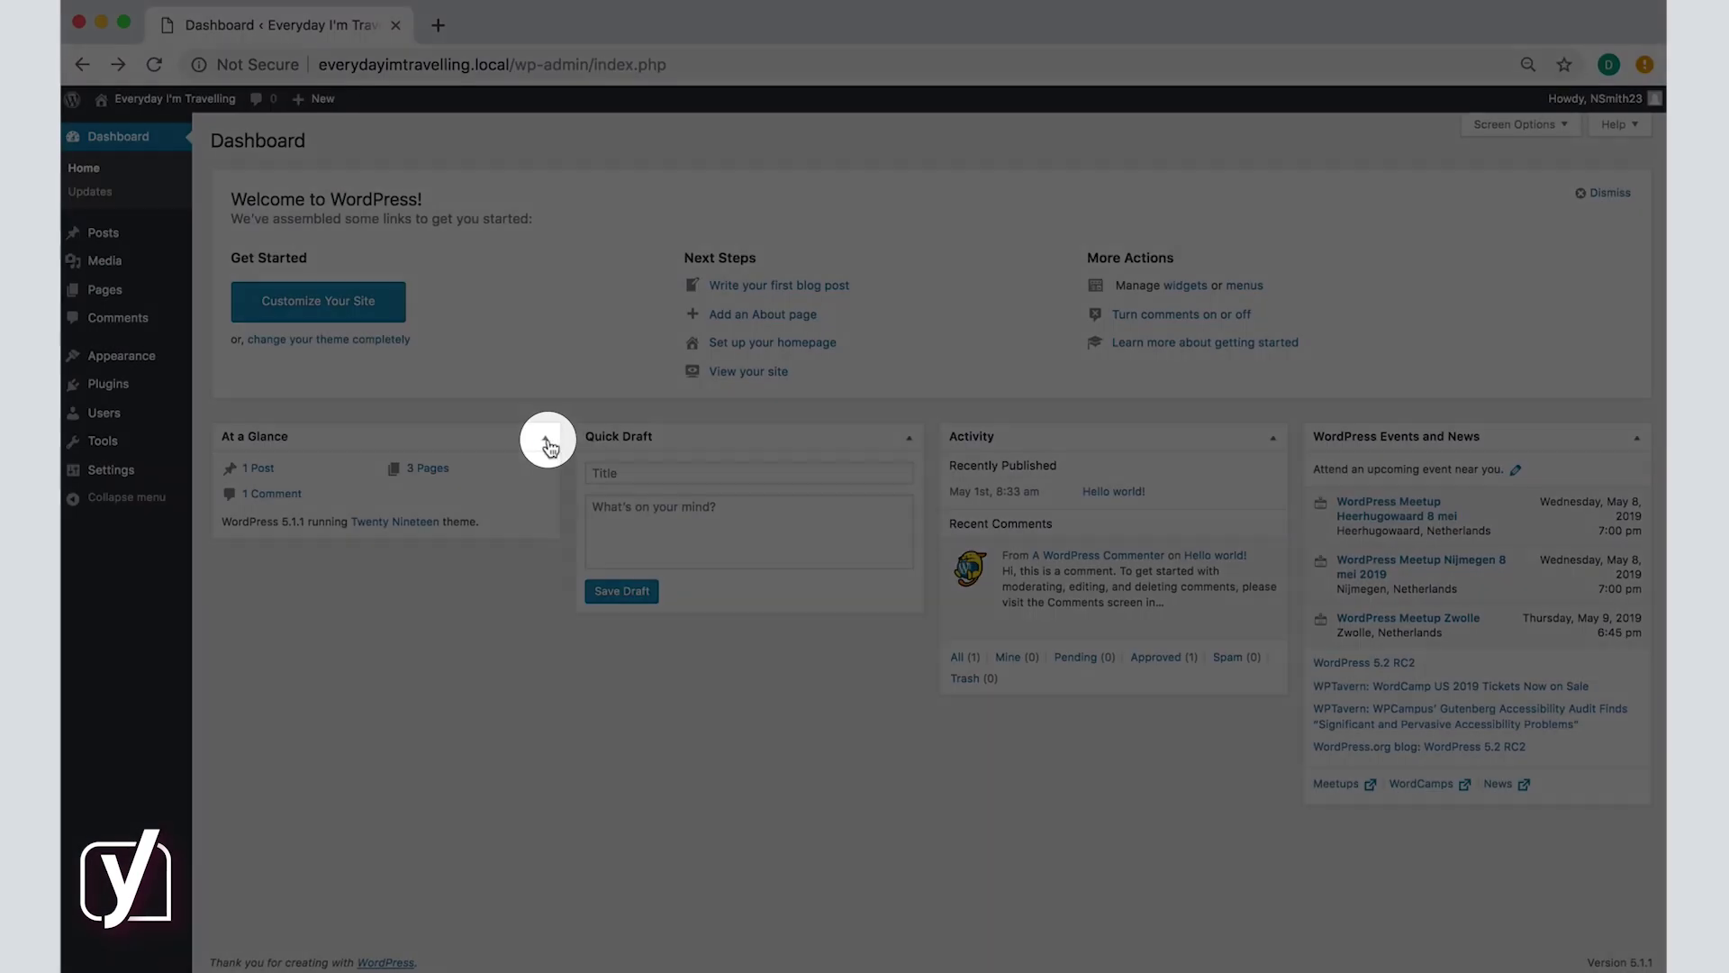
click(546, 439)
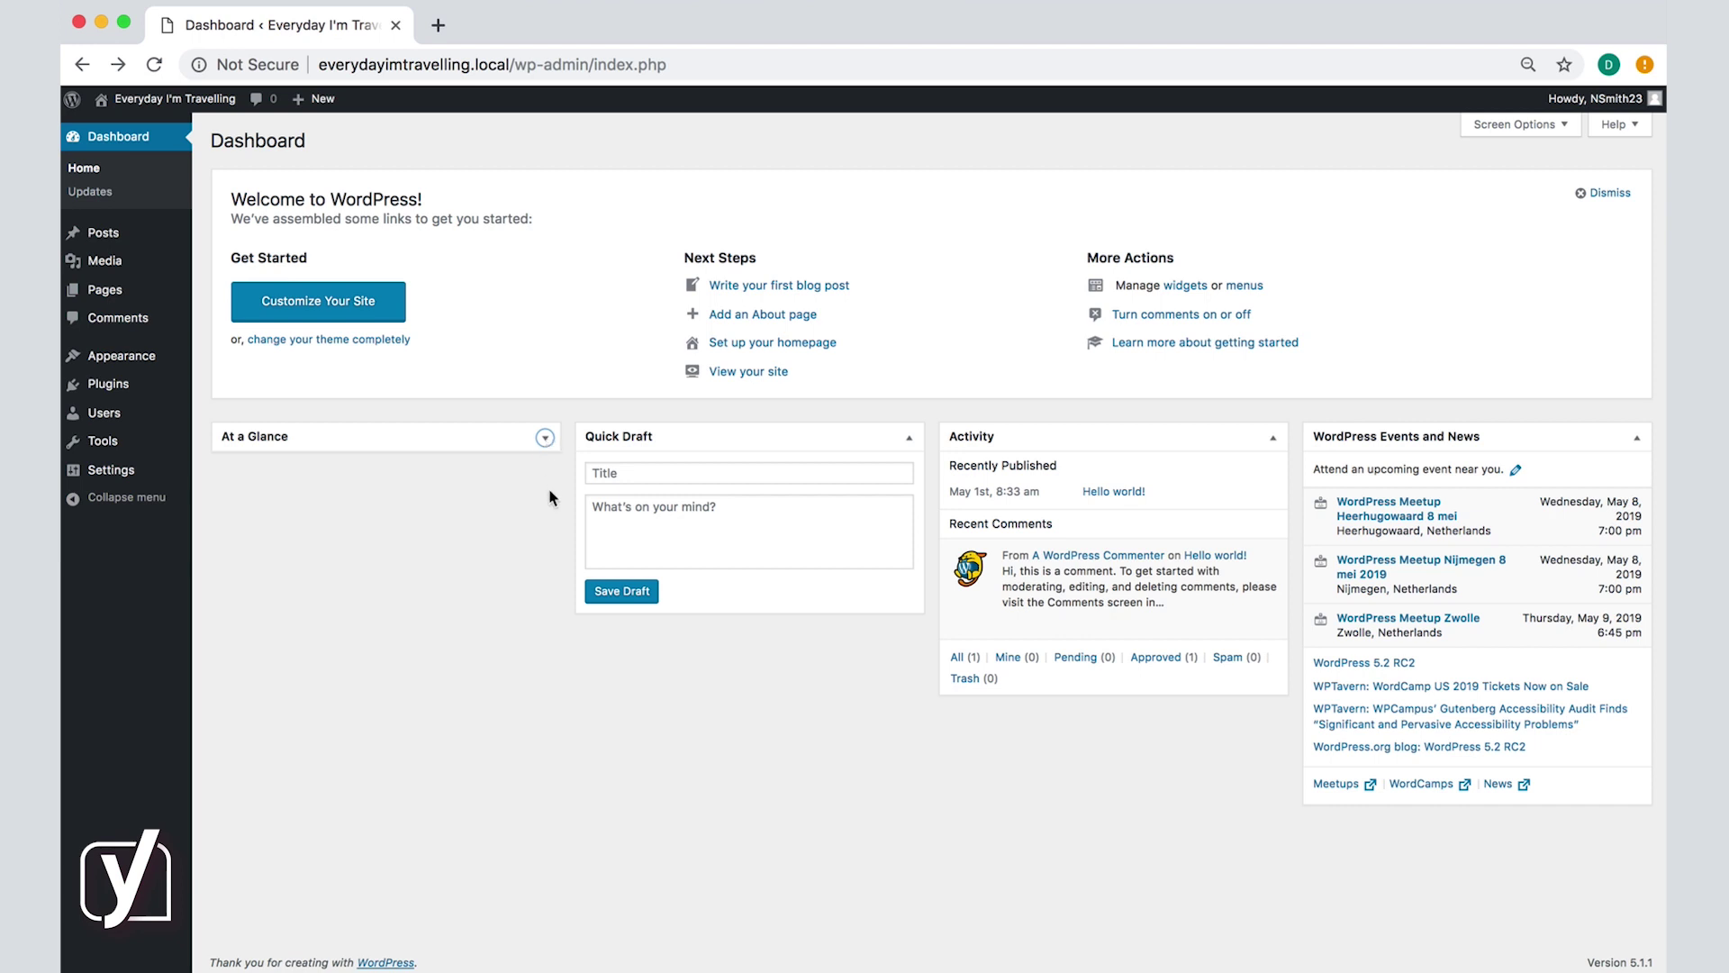
click(546, 440)
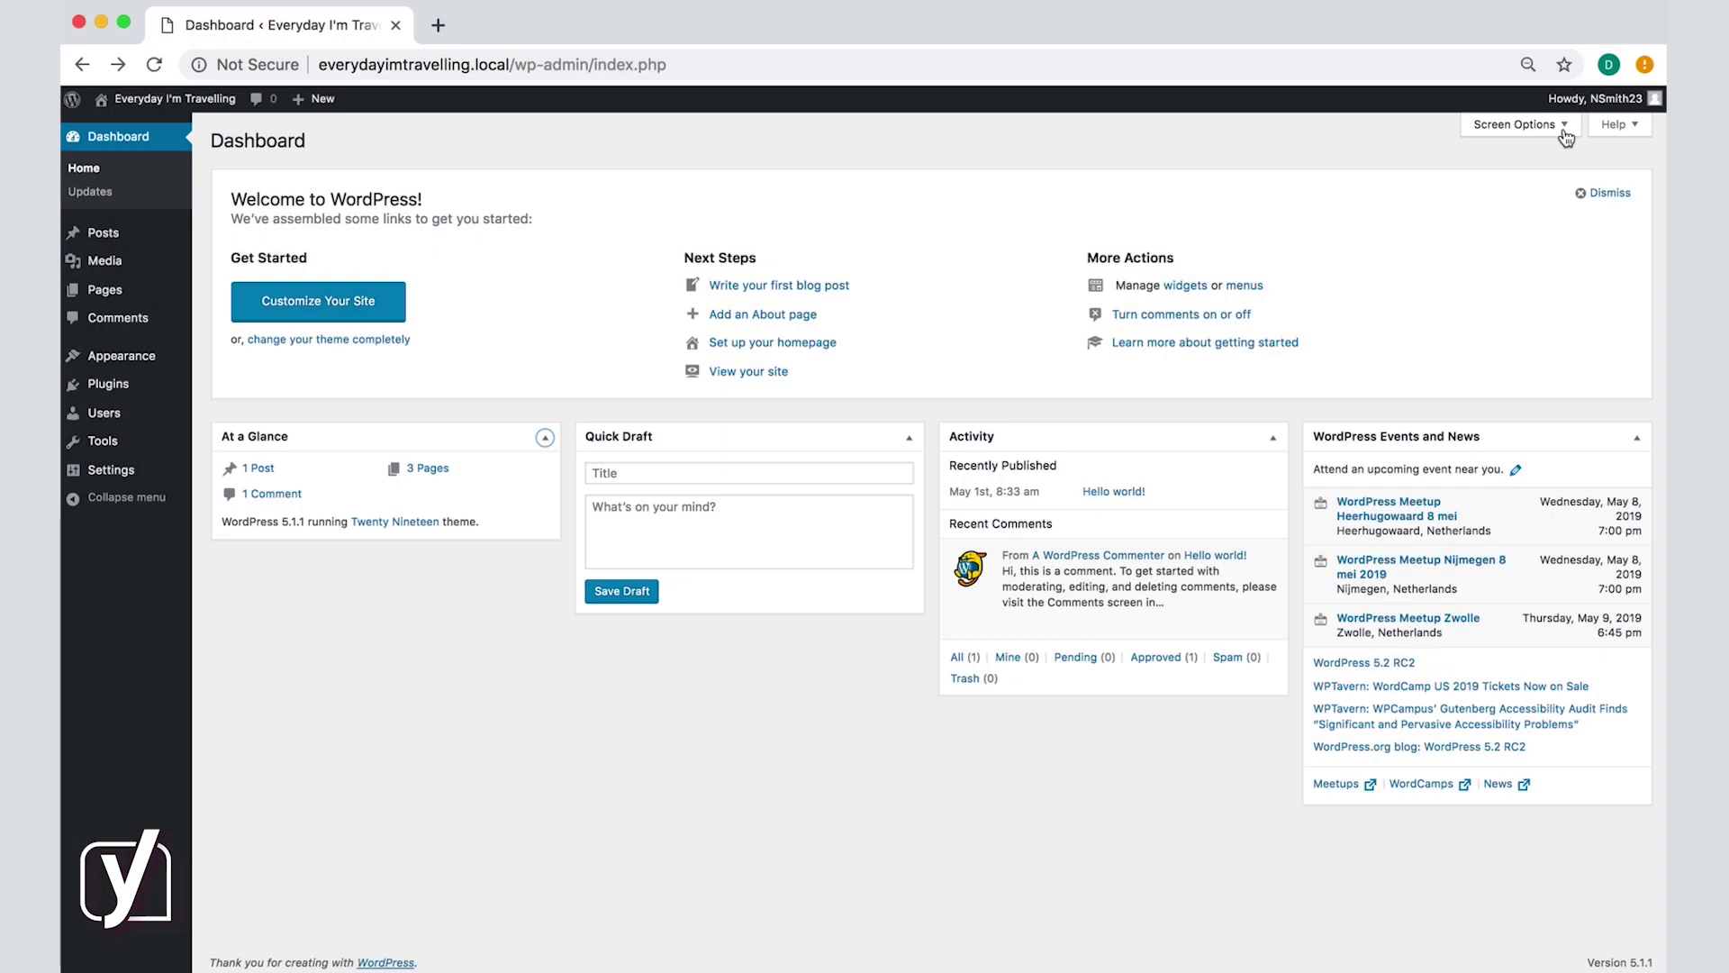
click(1566, 135)
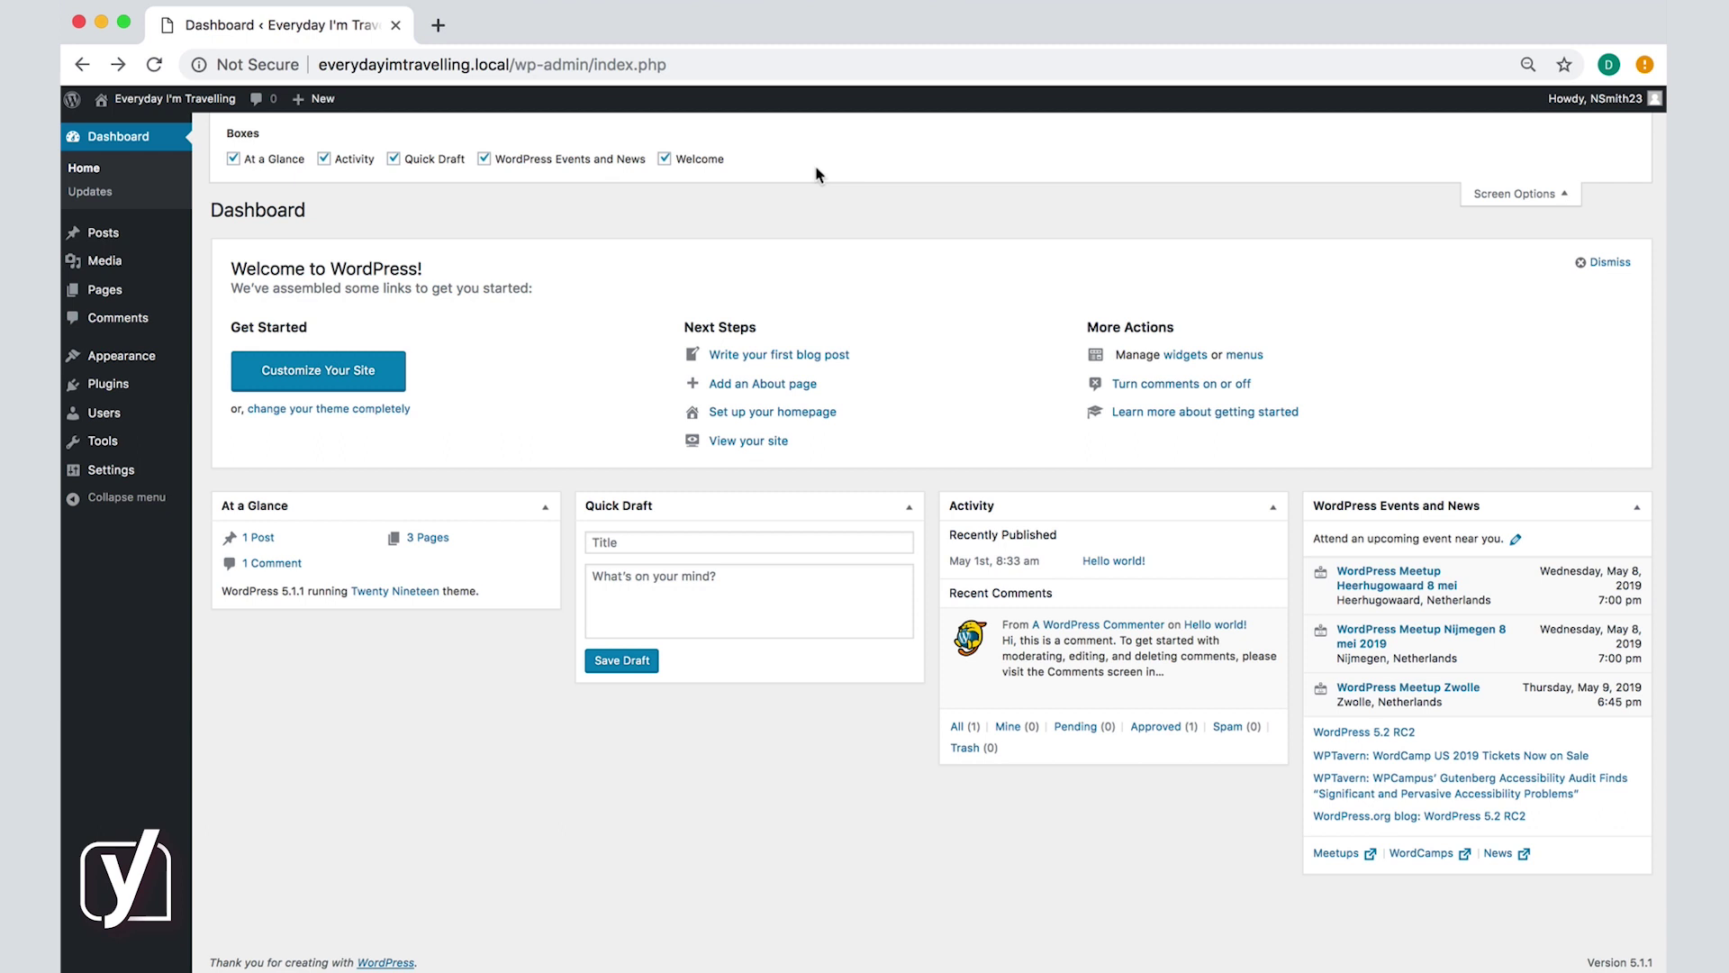
click(666, 159)
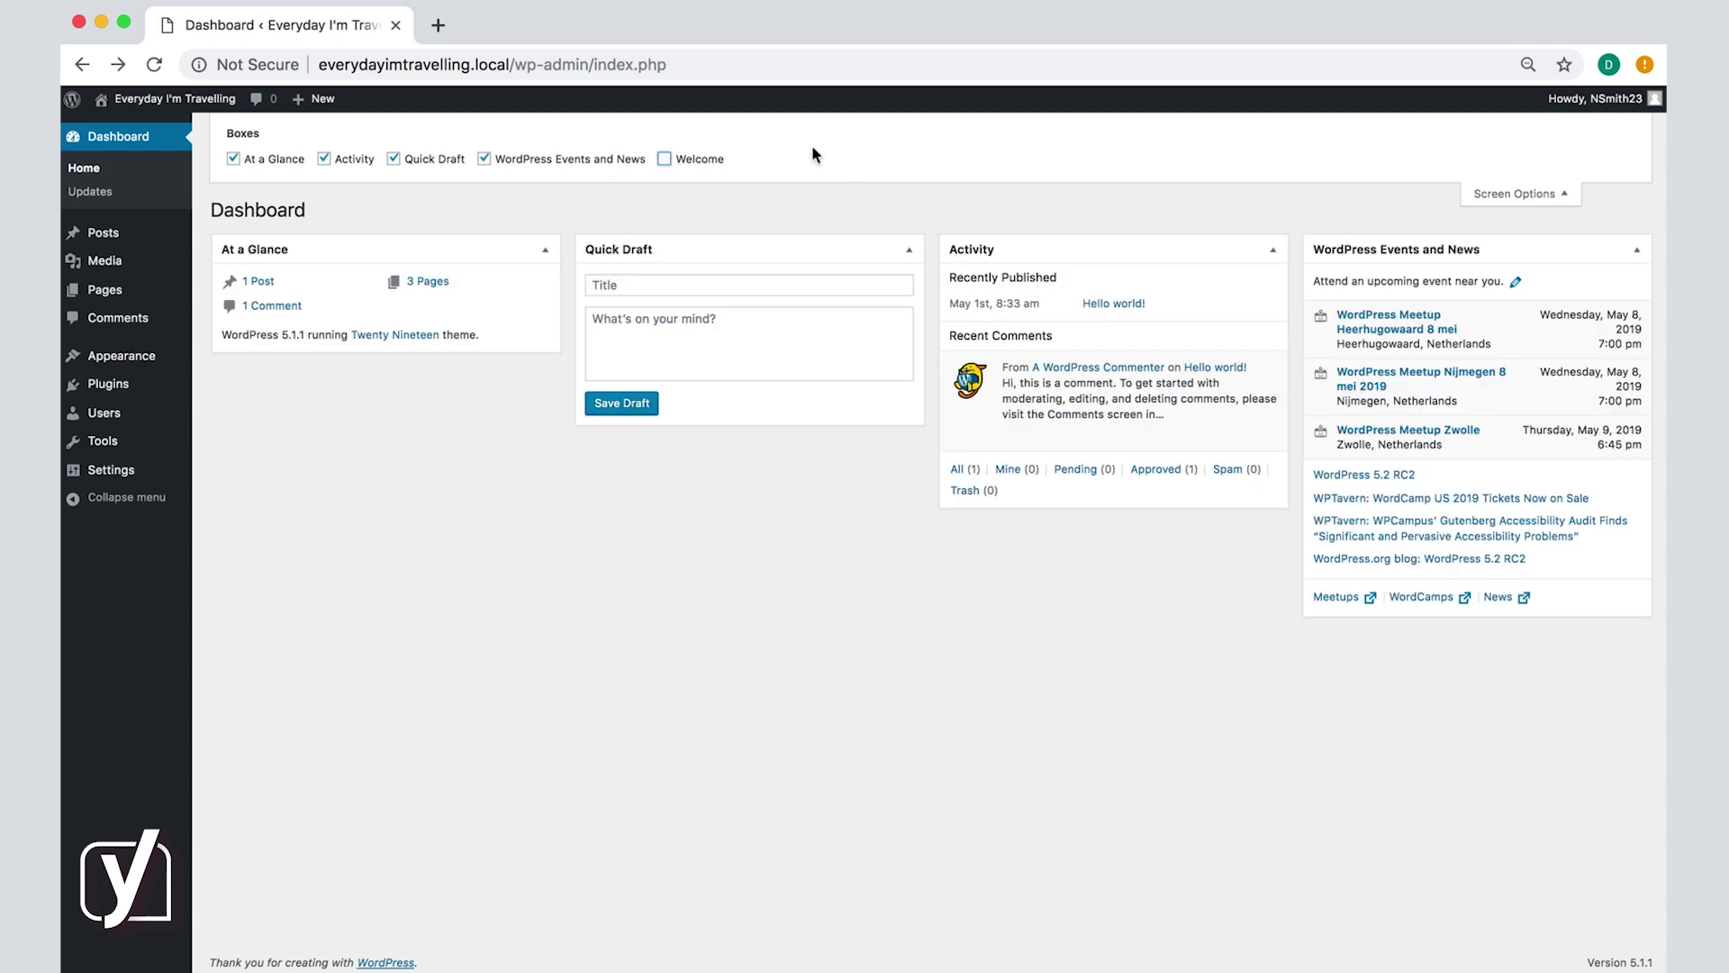
click(664, 160)
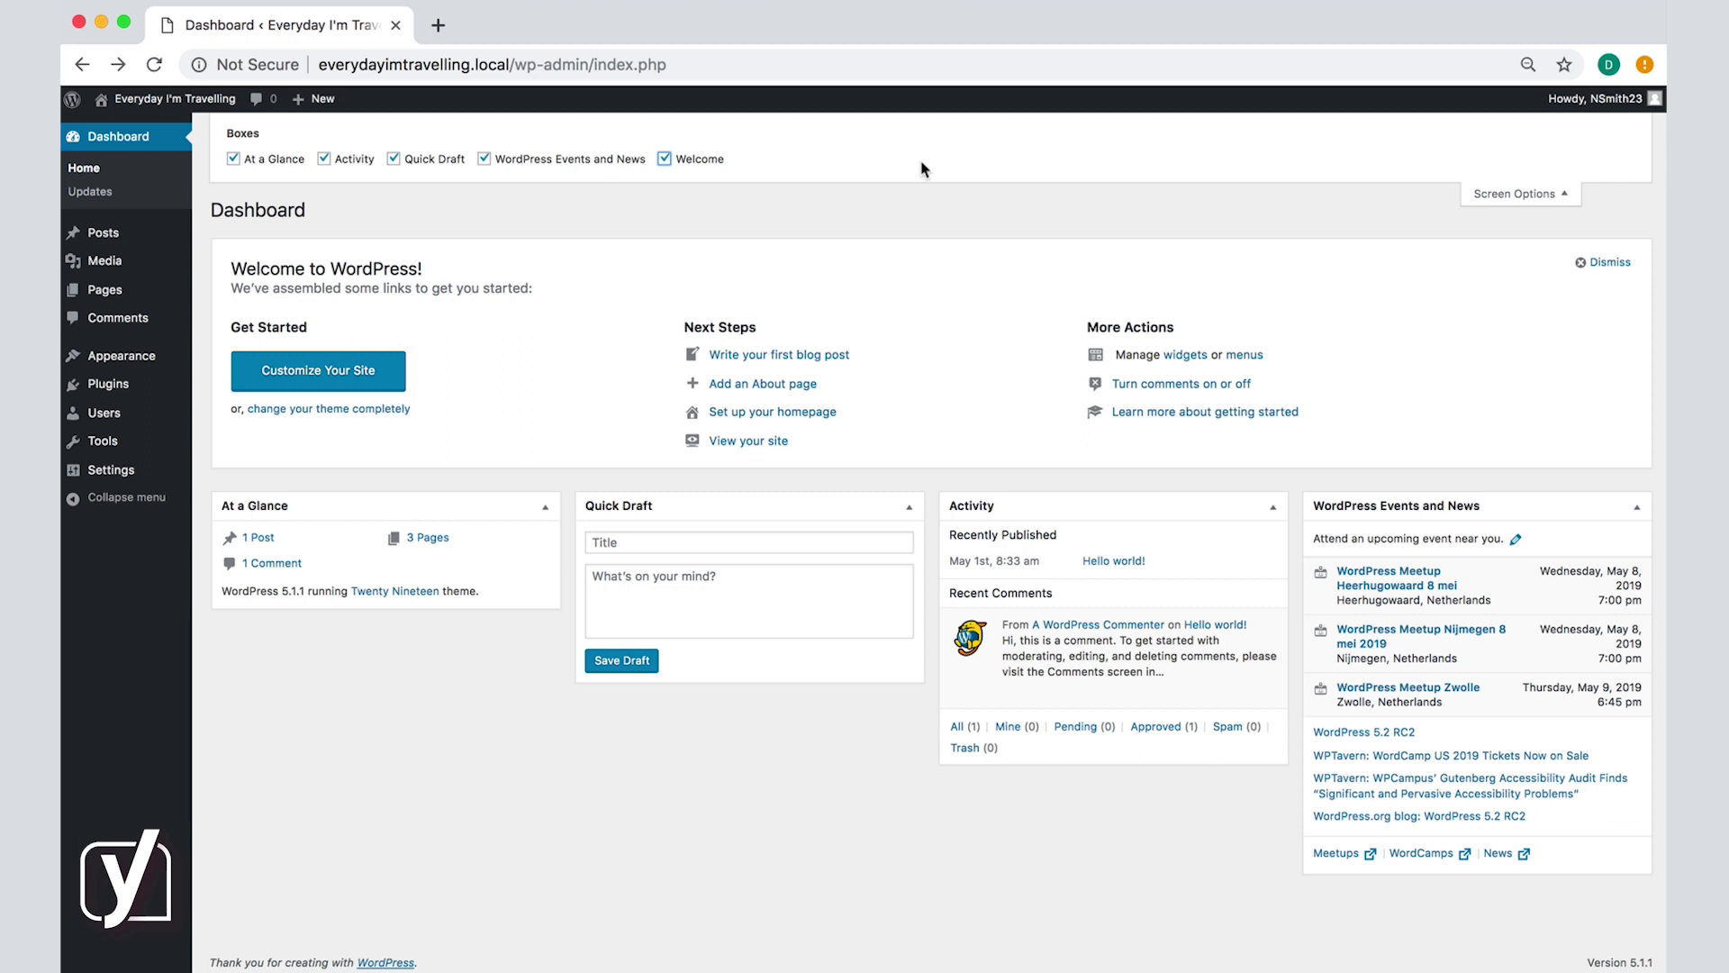
click(1477, 203)
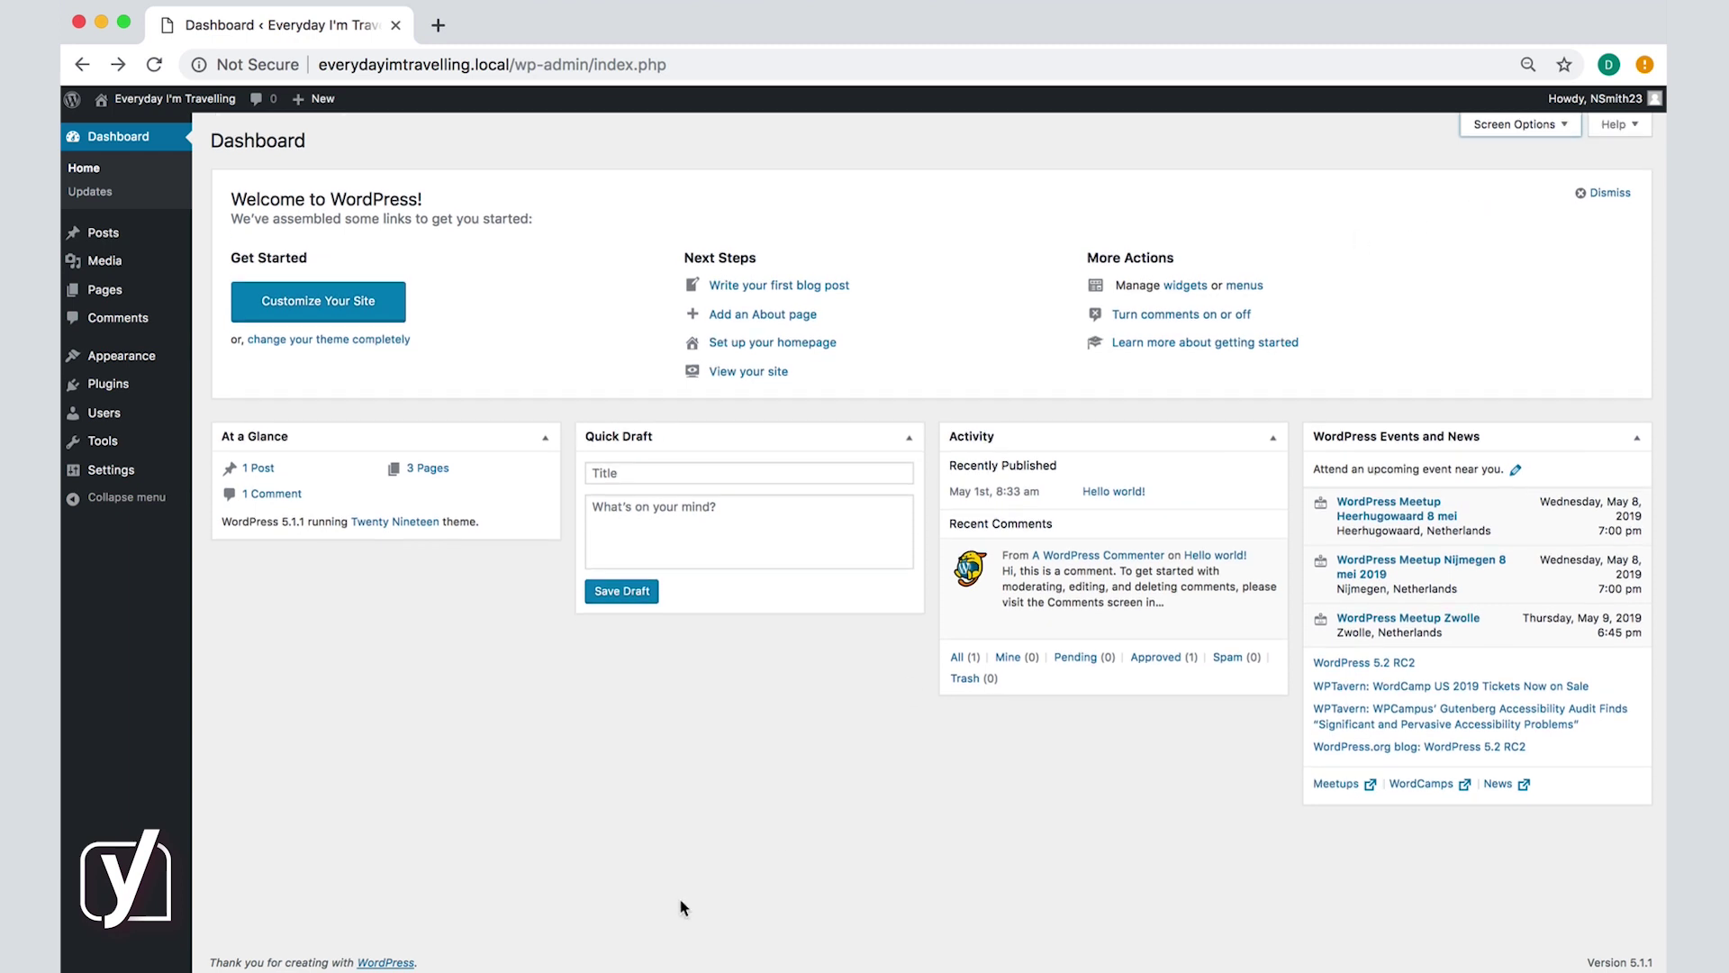